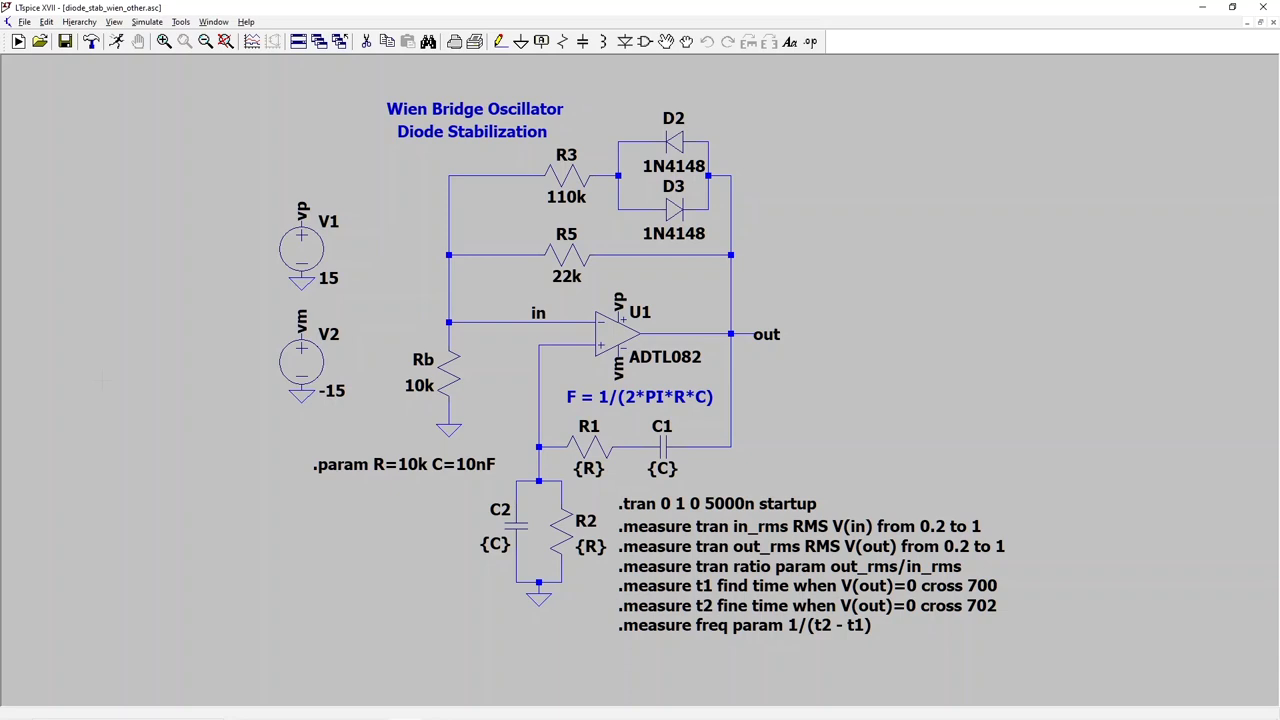
- Run the oscillator simulation, plot V(out), and zoom to 371.8–374.4 ms
left_click(116, 41)
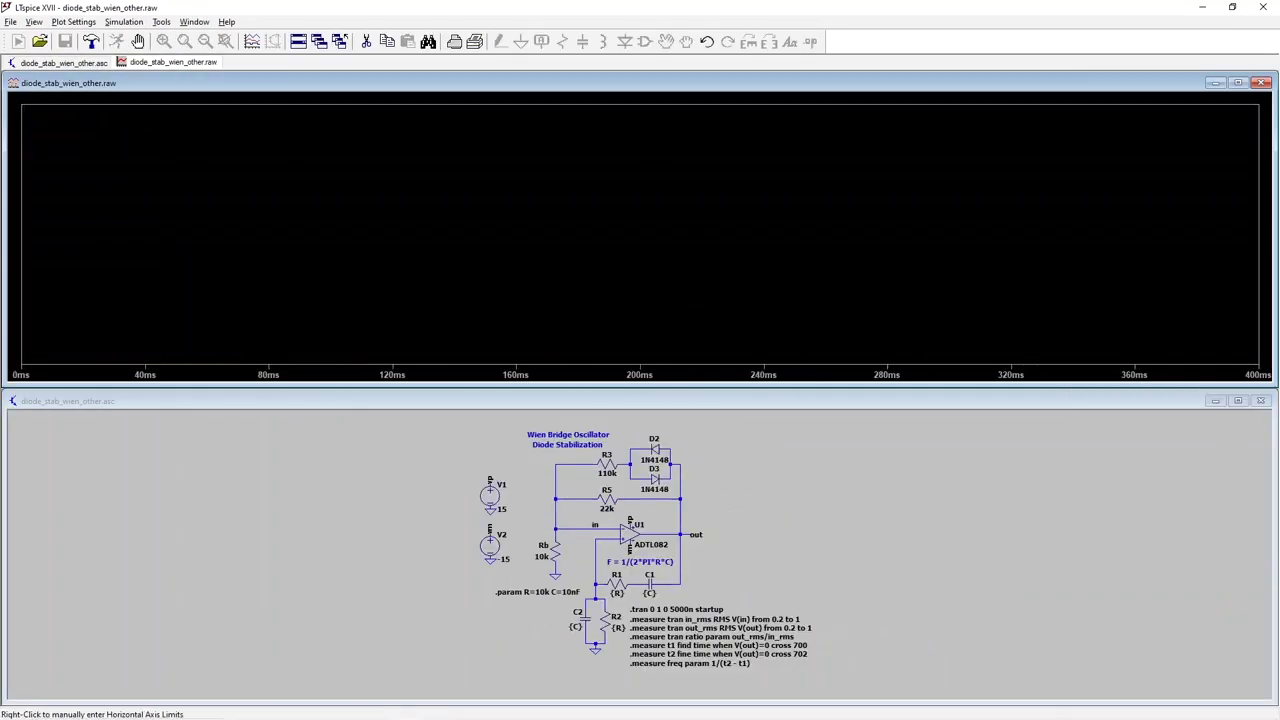
left_click(686, 520)
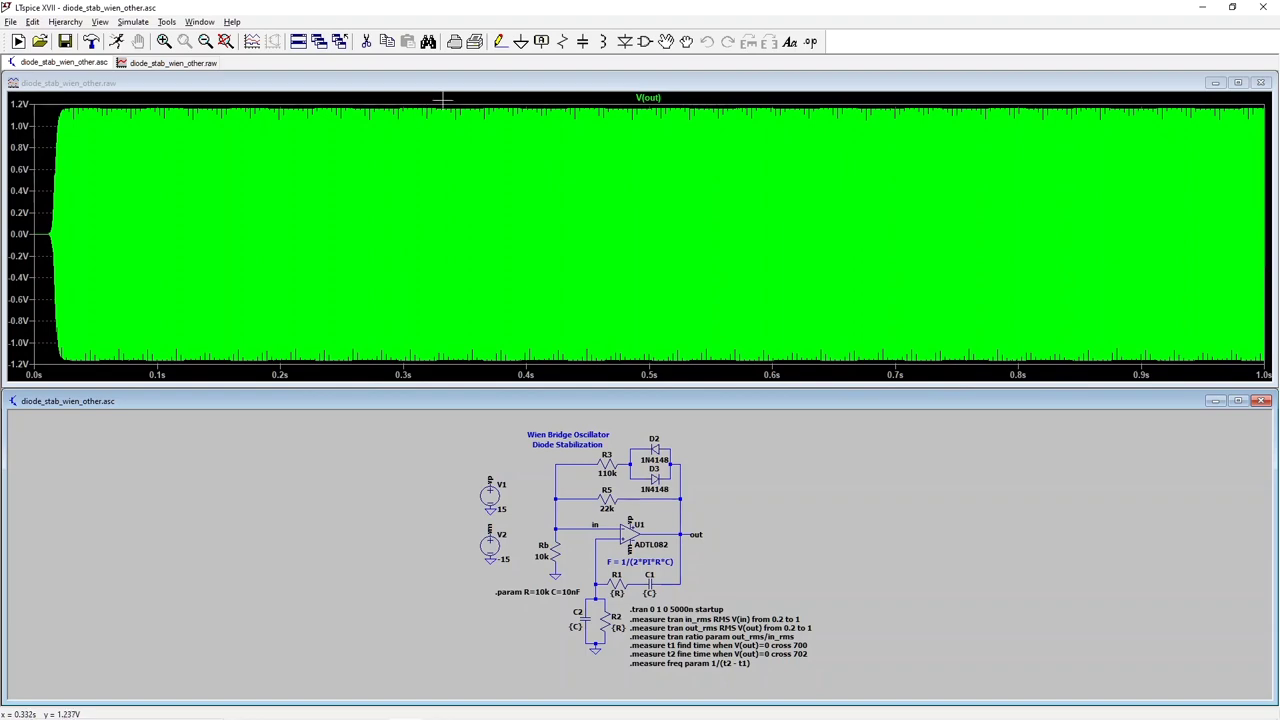
left_click_drag(443, 101, 587, 349)
left_click_drag(506, 114, 718, 352)
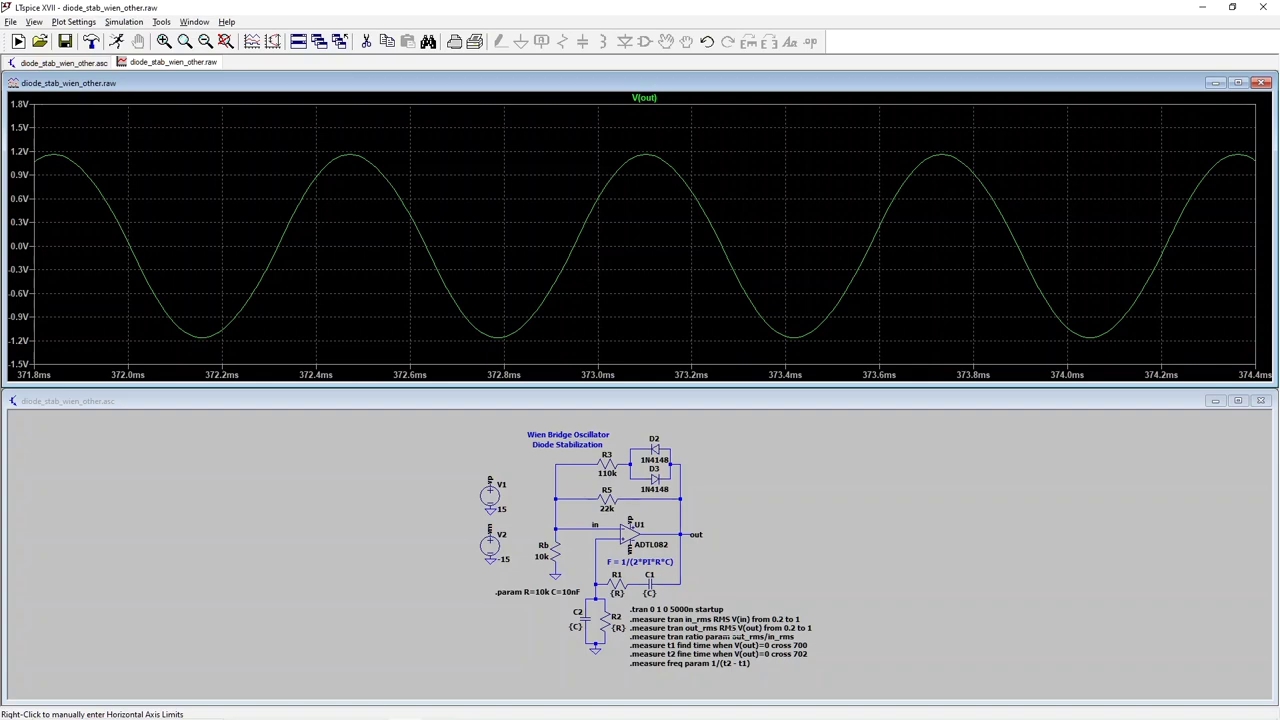
left_click(34, 22)
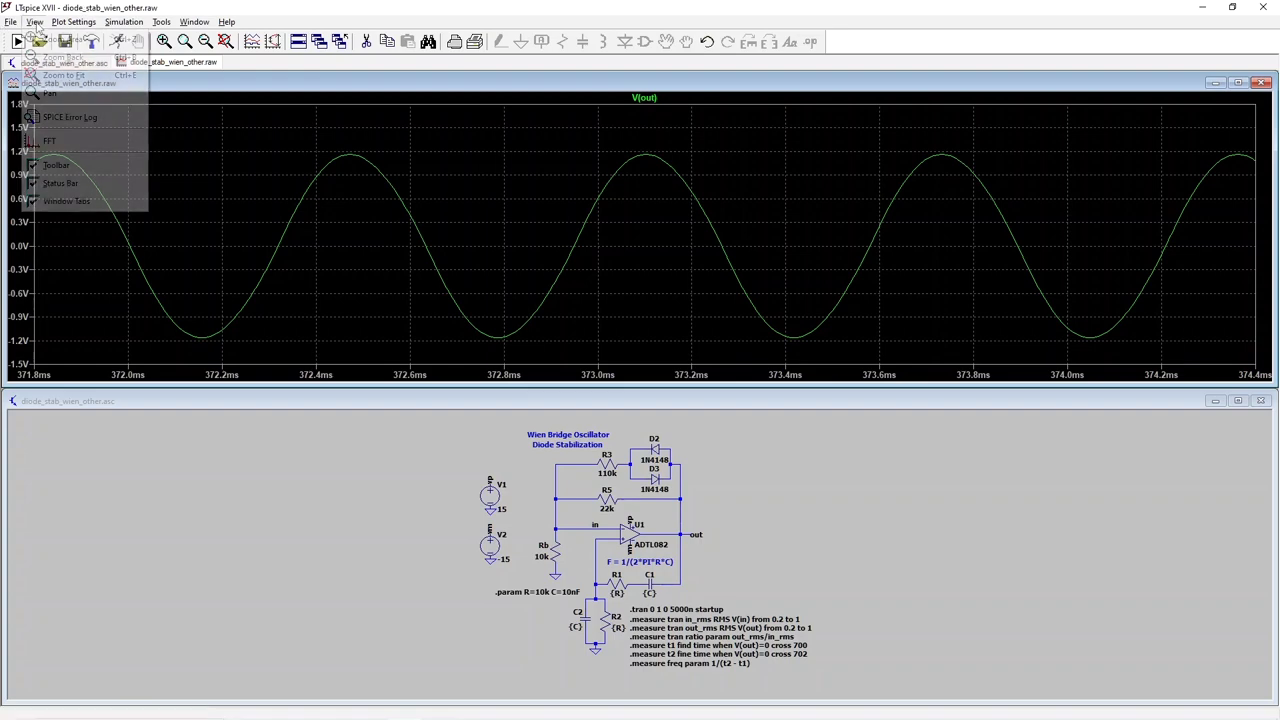
left_click(70, 117)
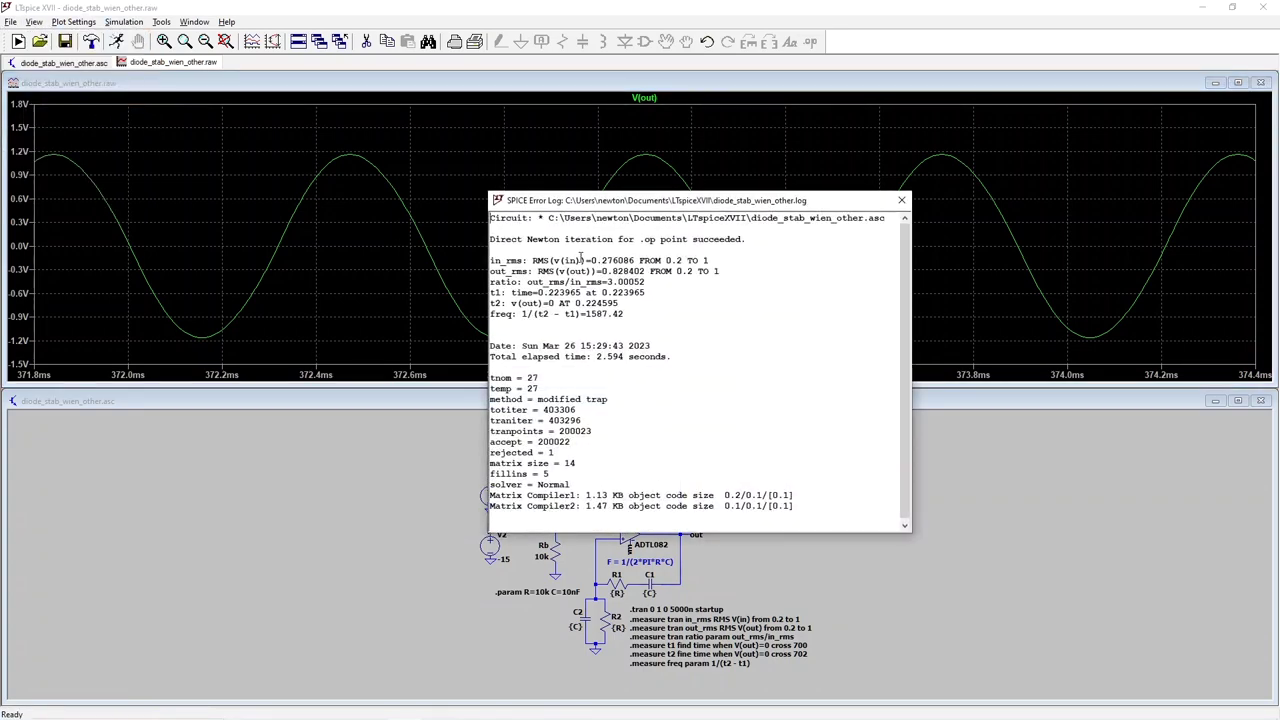
left_click_drag(637, 260, 553, 261)
left_click_drag(652, 271, 575, 271)
left_click(666, 299)
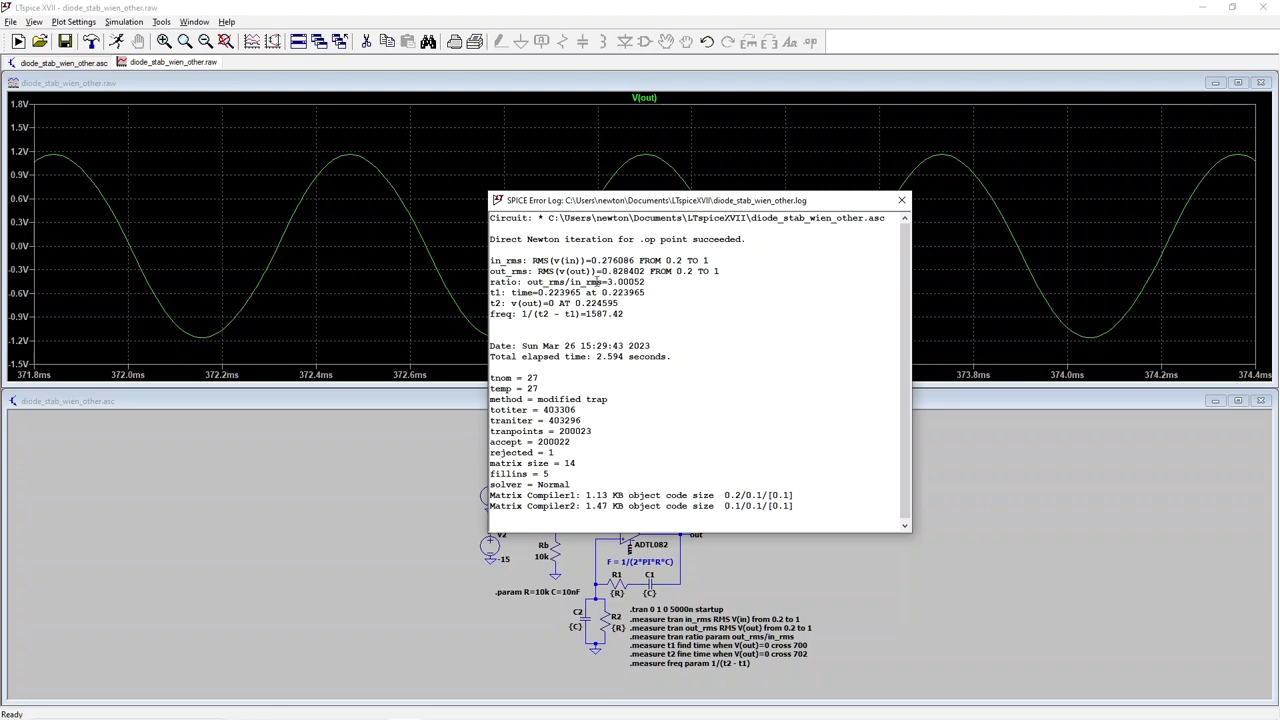
left_click_drag(646, 282, 597, 283)
left_click(684, 321)
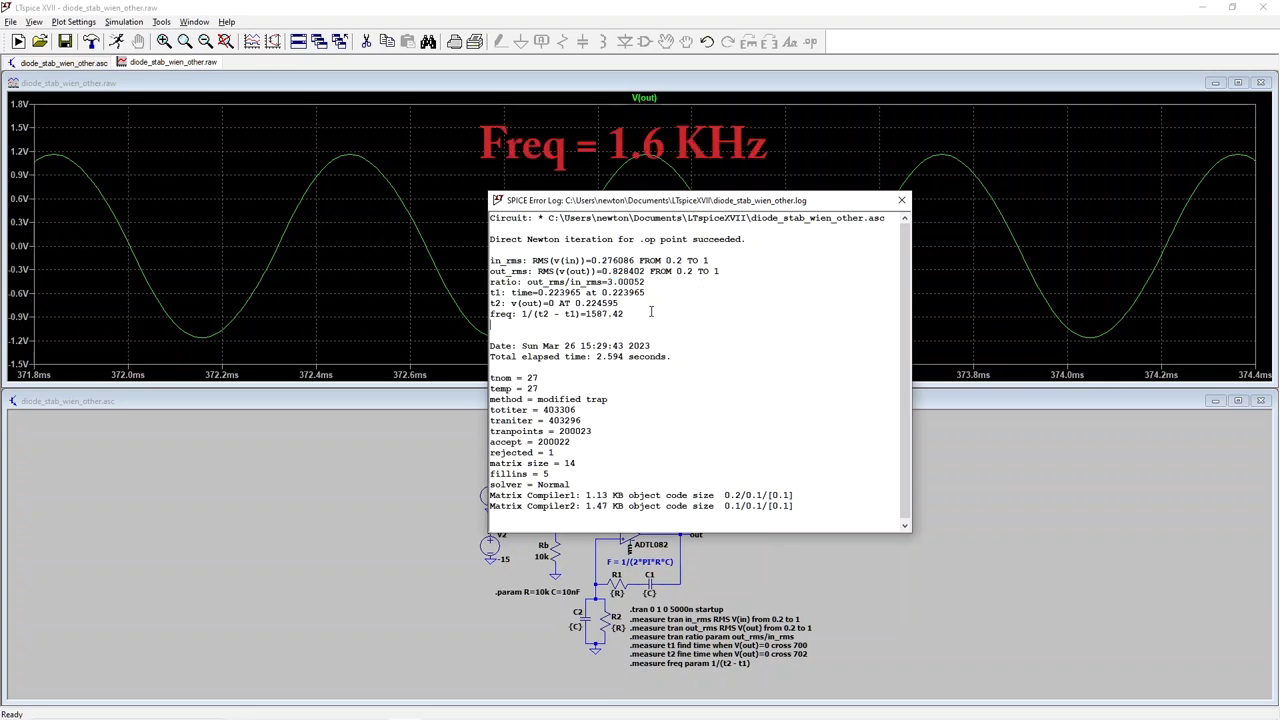
left_click(900, 202)
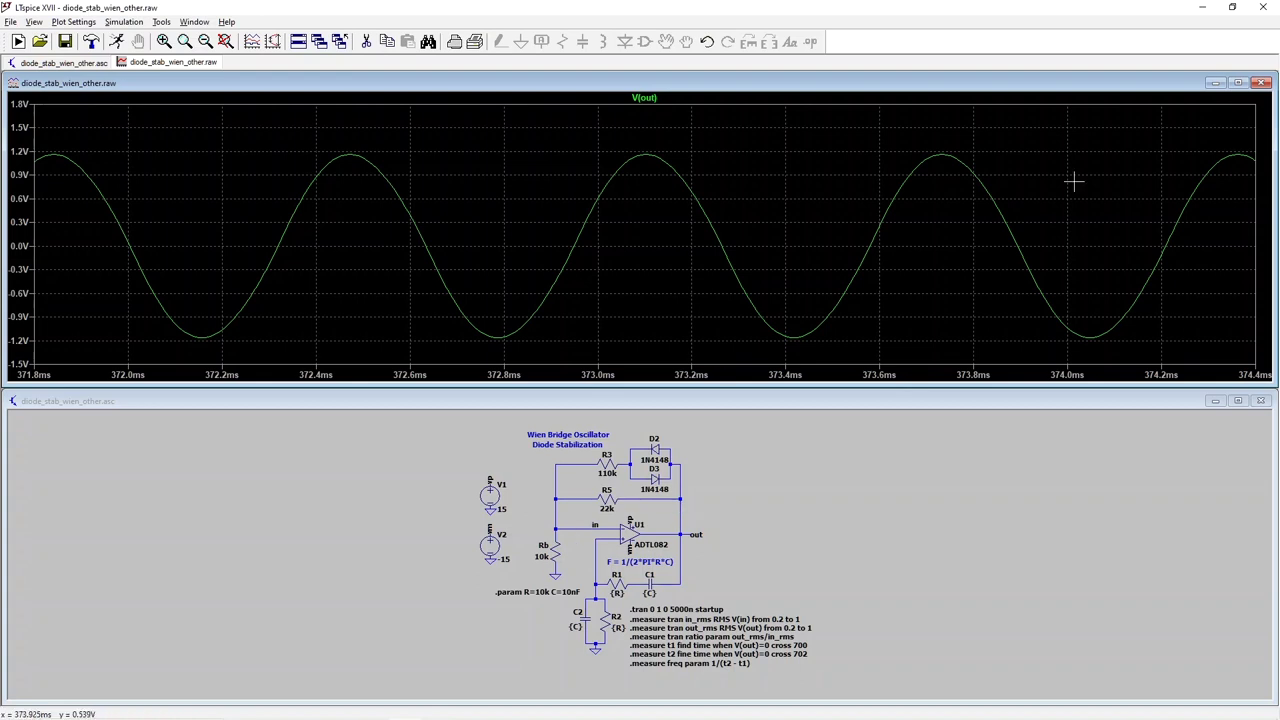
- Close the oscillator plot and schematic, then open diode_stab_wien_other_fb.asc from recent files
left_click(1262, 83)
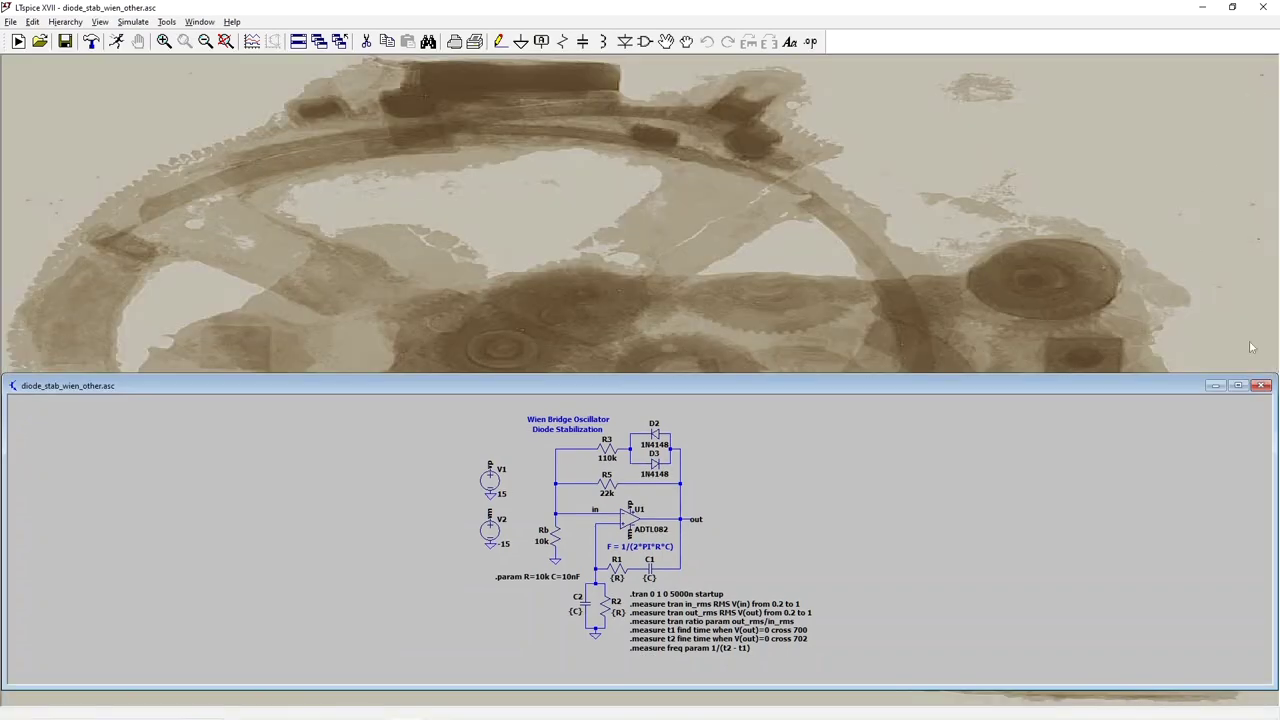
left_click(1262, 385)
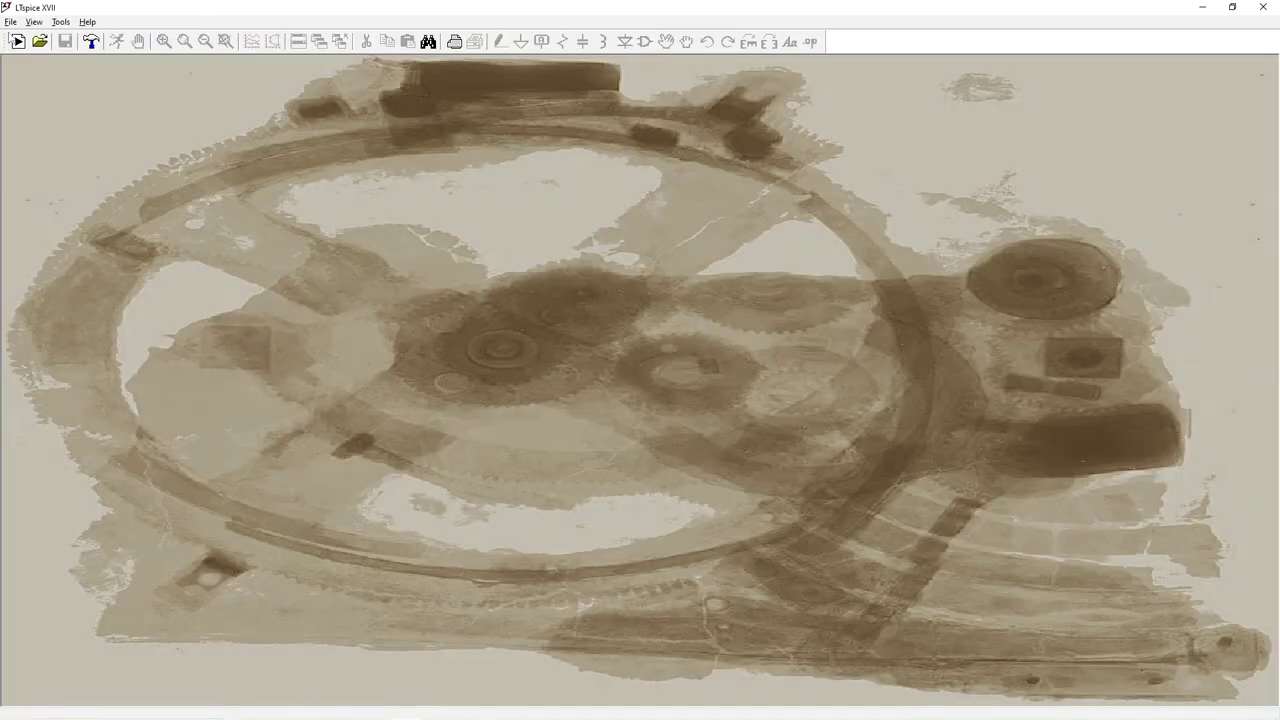
left_click(10, 21)
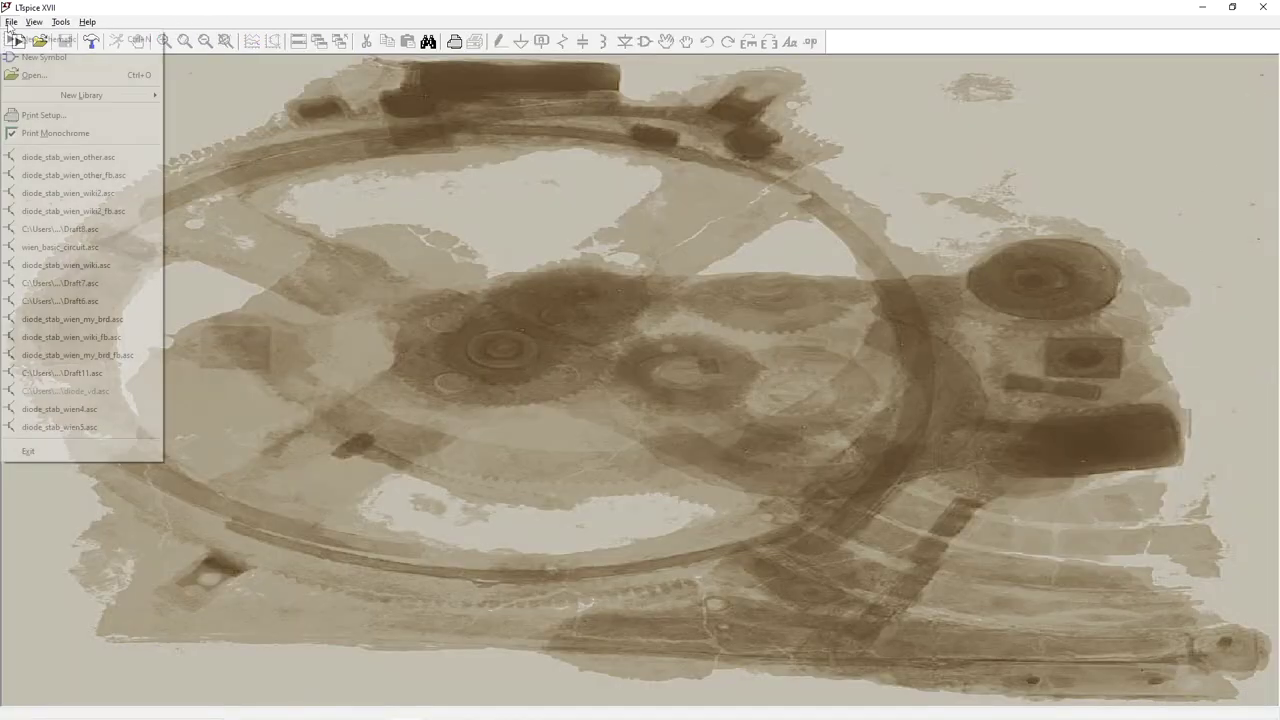
left_click(100, 175)
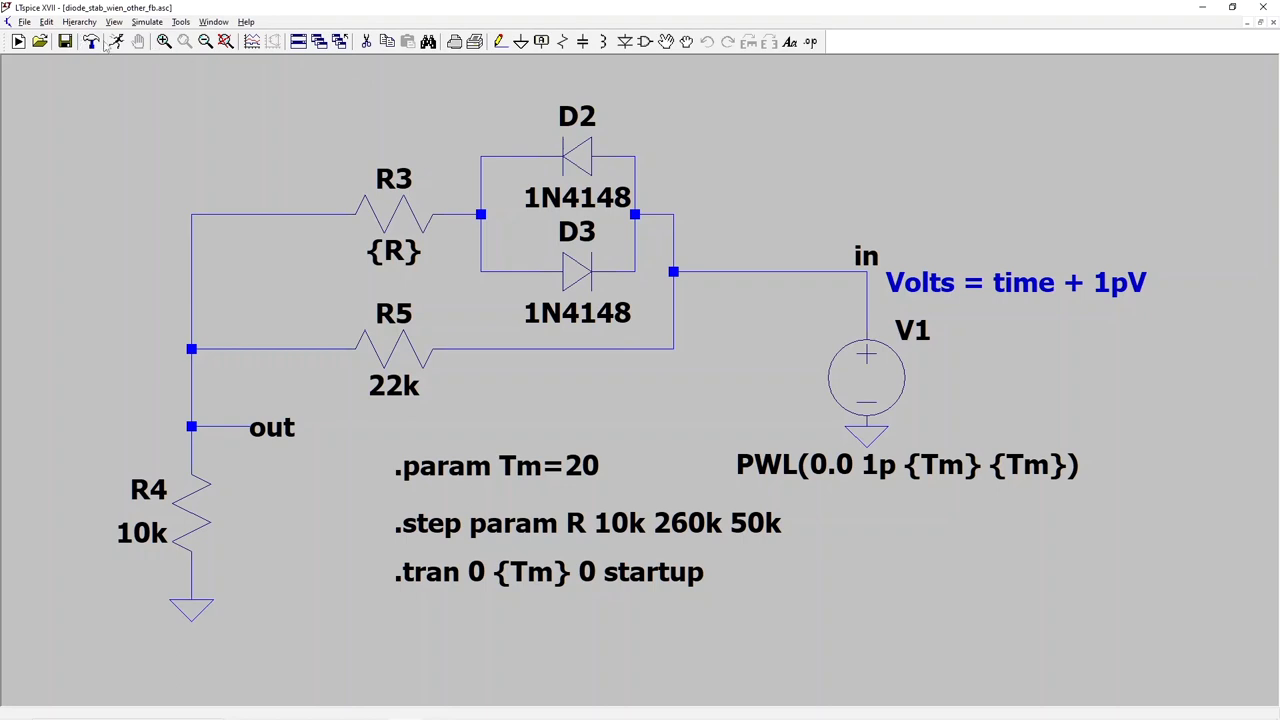
- Run the stepped feedback-network simulation to plot V(in)/V(out) over 20 s
left_click(116, 41)
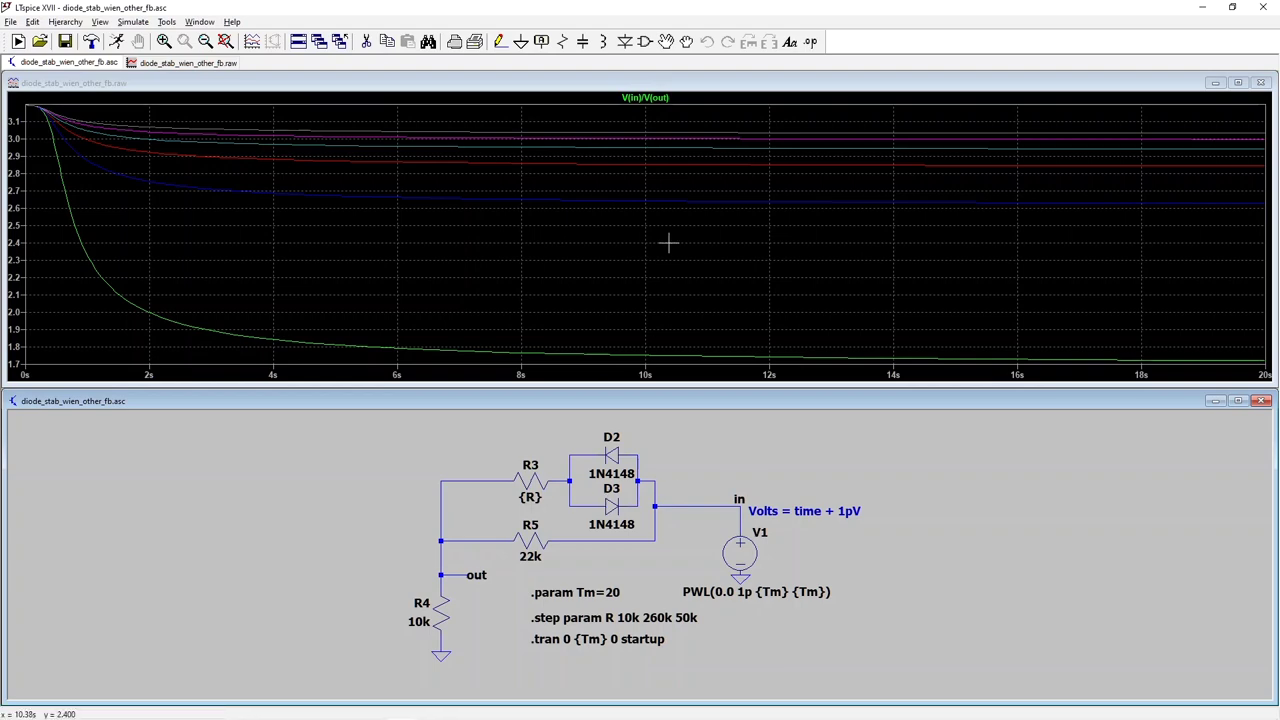
- Show the step legend via View > Step Legend, enlarge and move it, then close it
right_click(588, 231)
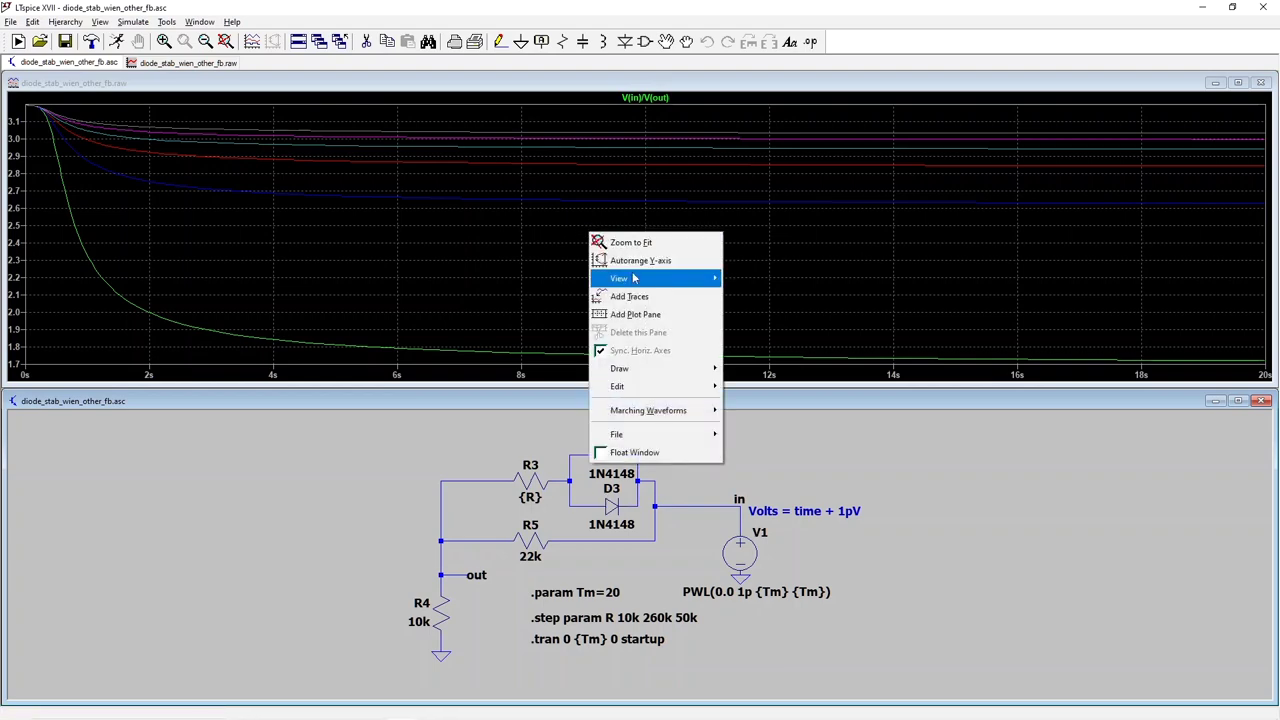
mouse_move(632, 278)
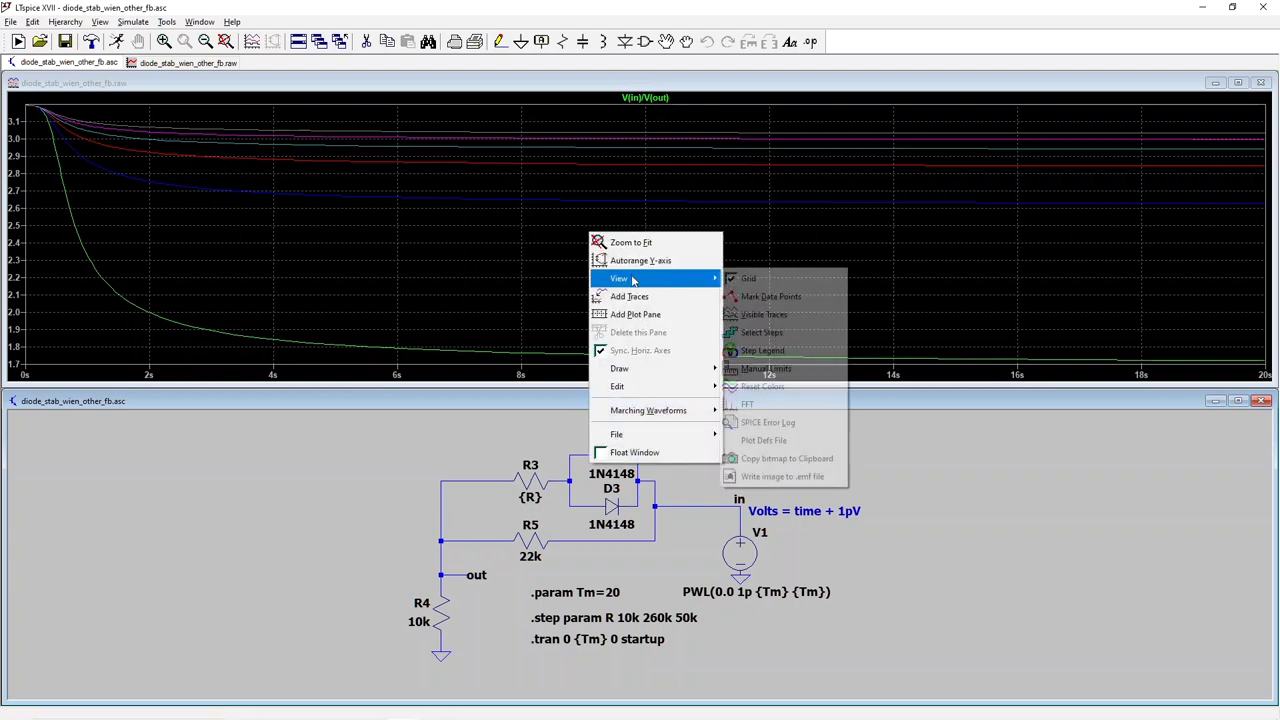
left_click(770, 350)
left_click_drag(707, 384, 726, 440)
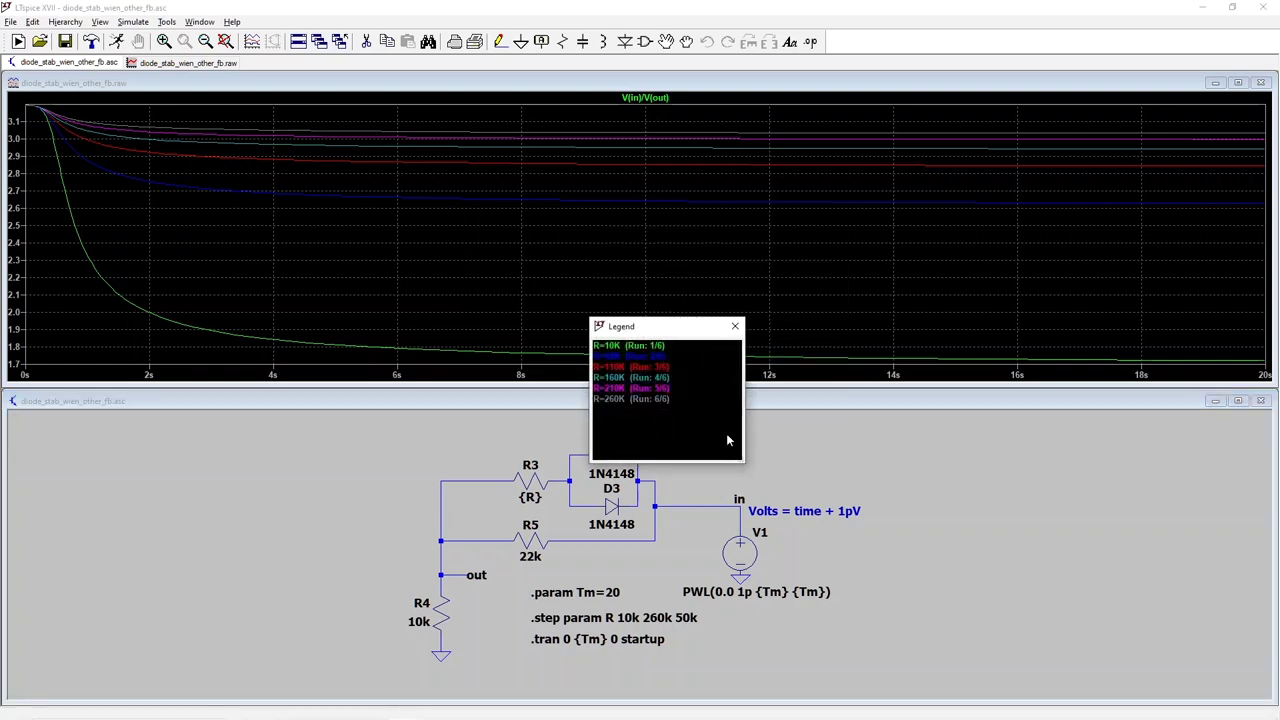
left_click_drag(692, 330, 820, 318)
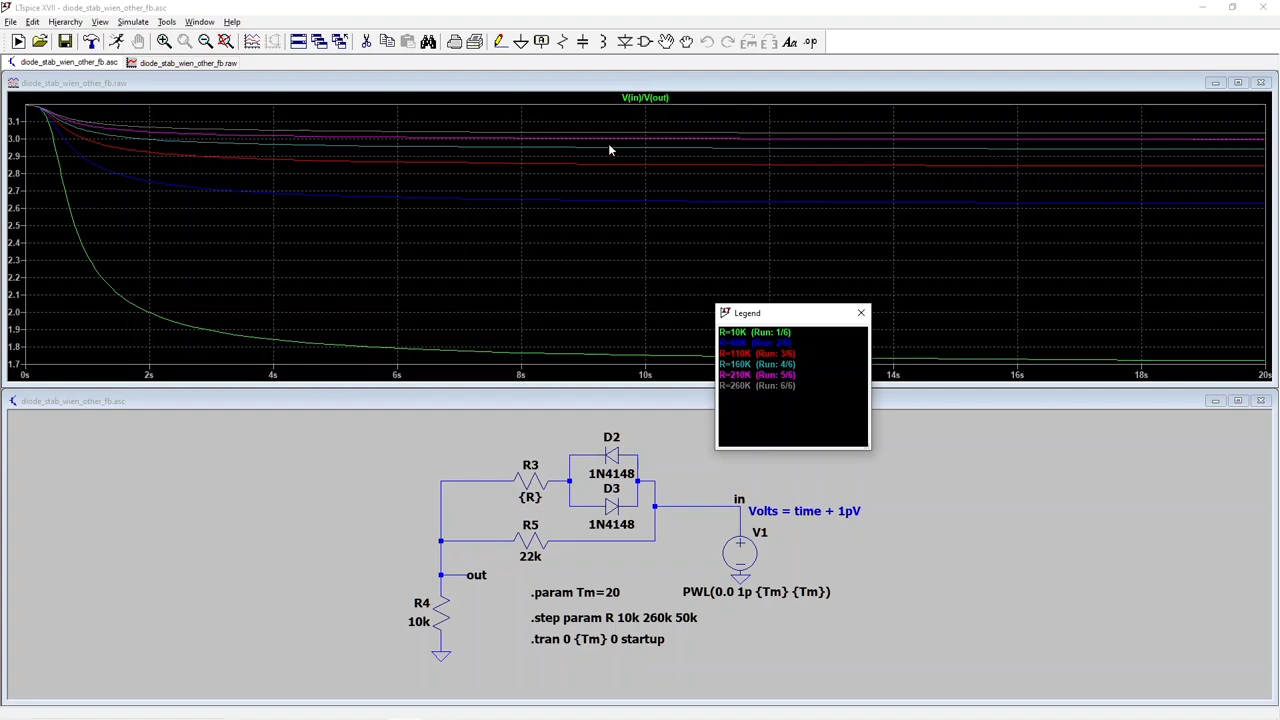
left_click(861, 313)
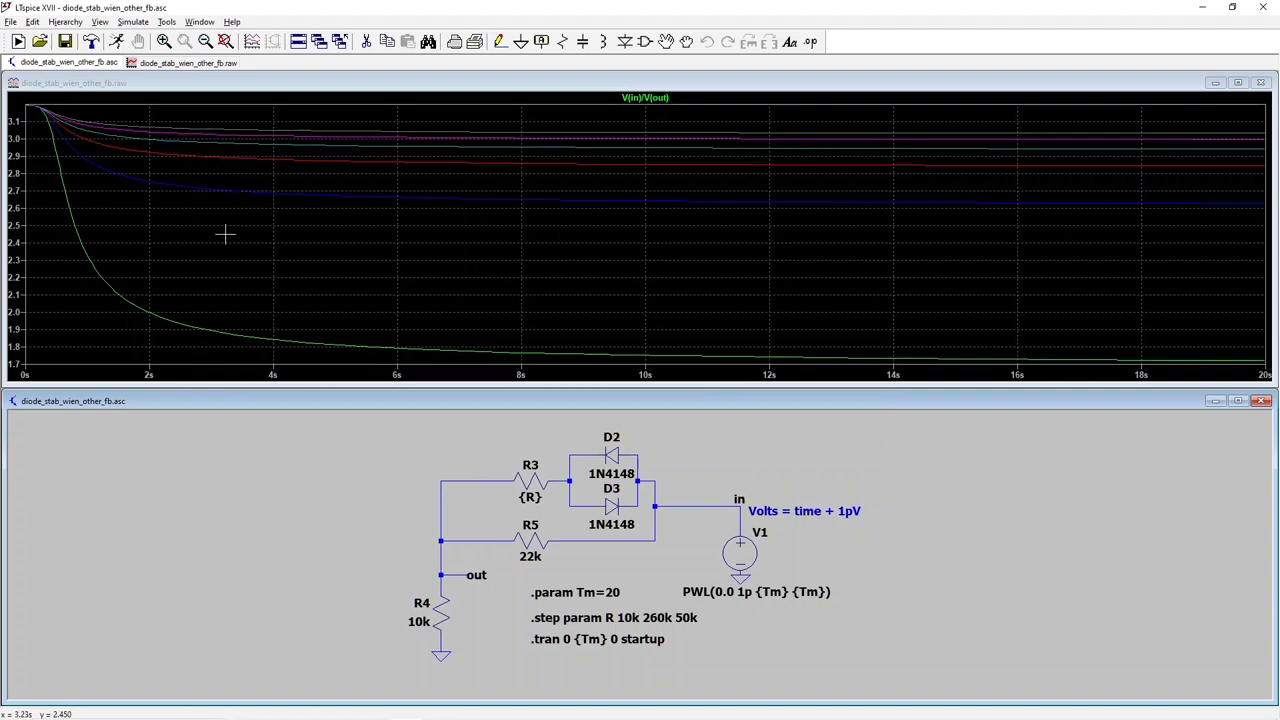
- Use View > Select Steps to plot only the R=110K run
right_click(580, 248)
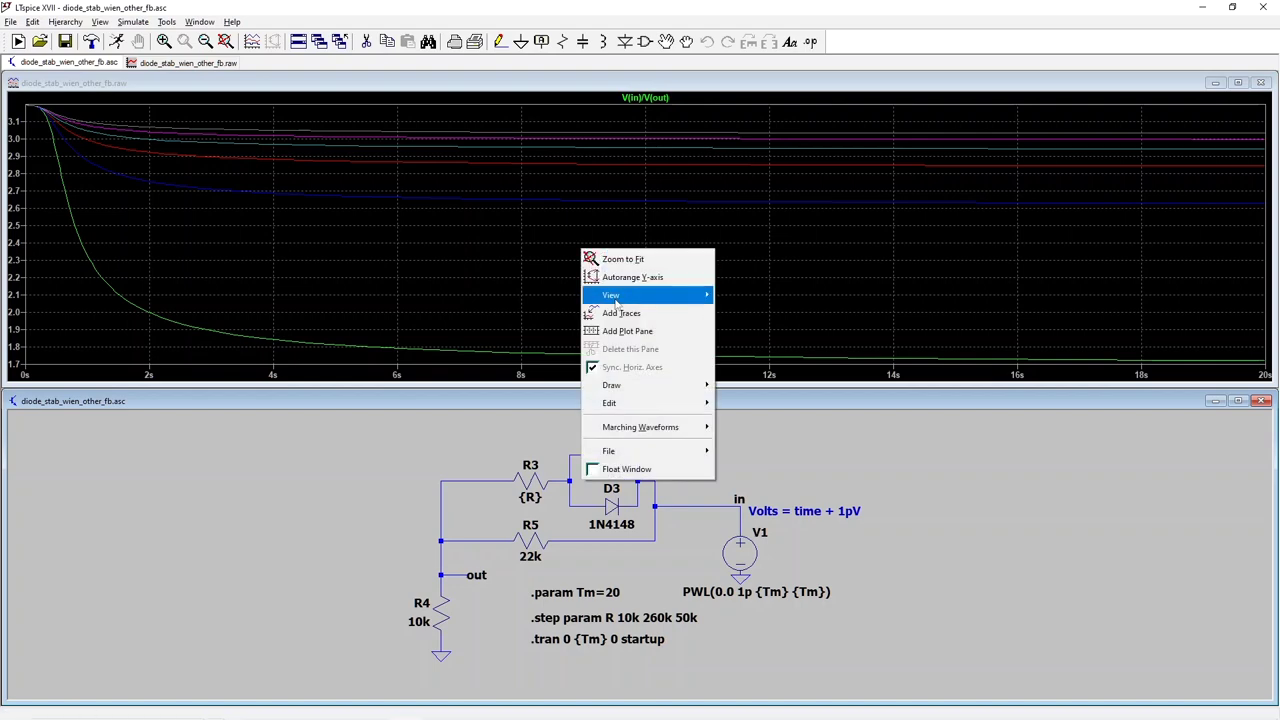
mouse_move(614, 298)
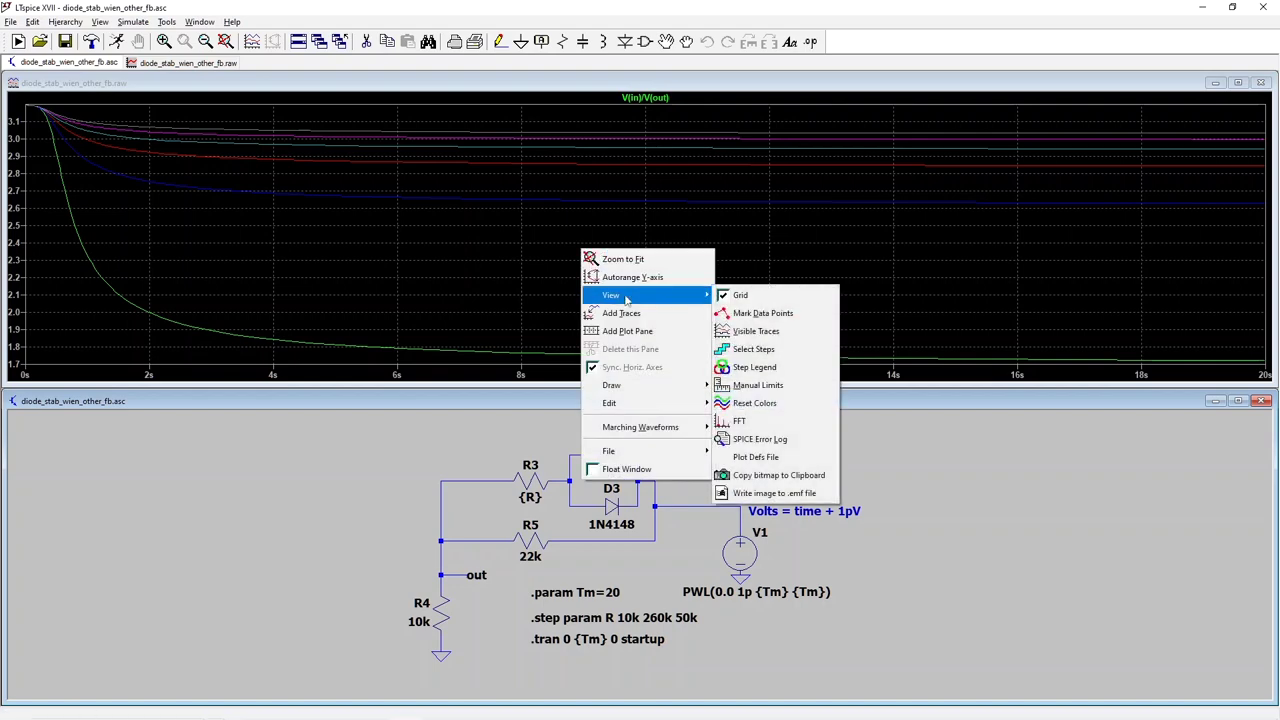
left_click(764, 350)
double_click(621, 322)
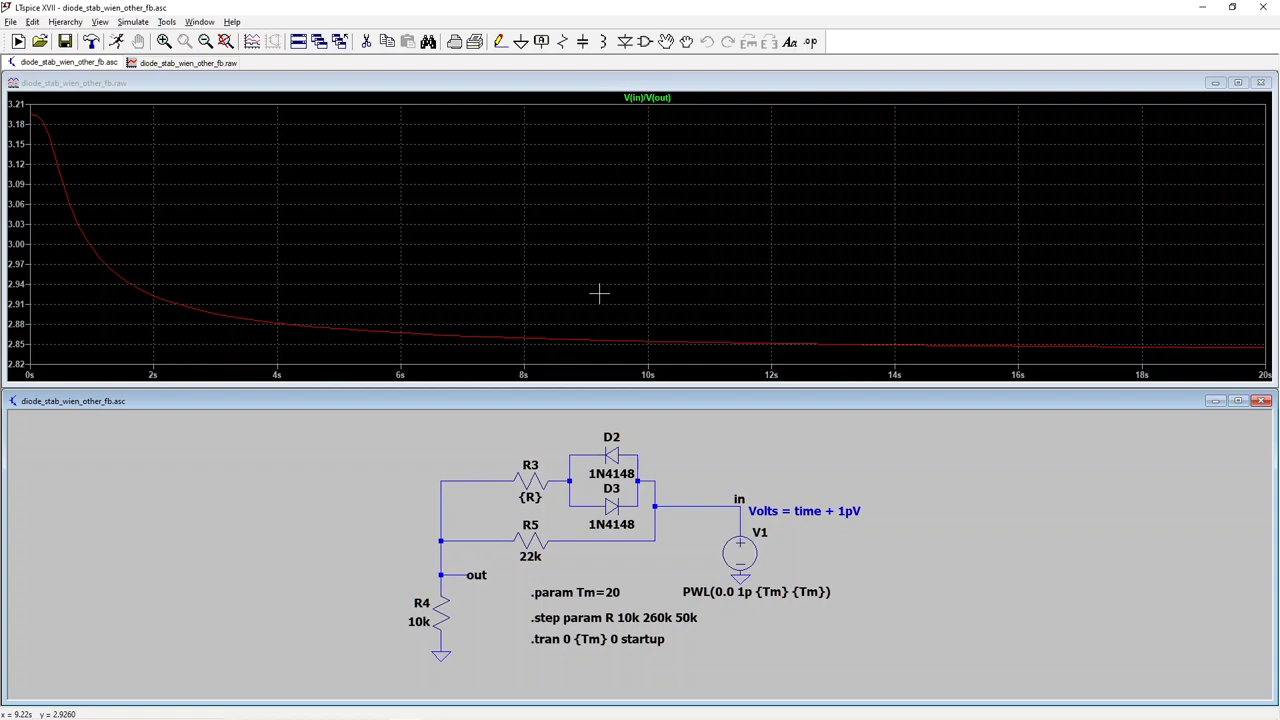
- Place Cursor 1 on V(in)/V(out) and slide it to 20 s, reading about 2.8448
left_click(648, 97)
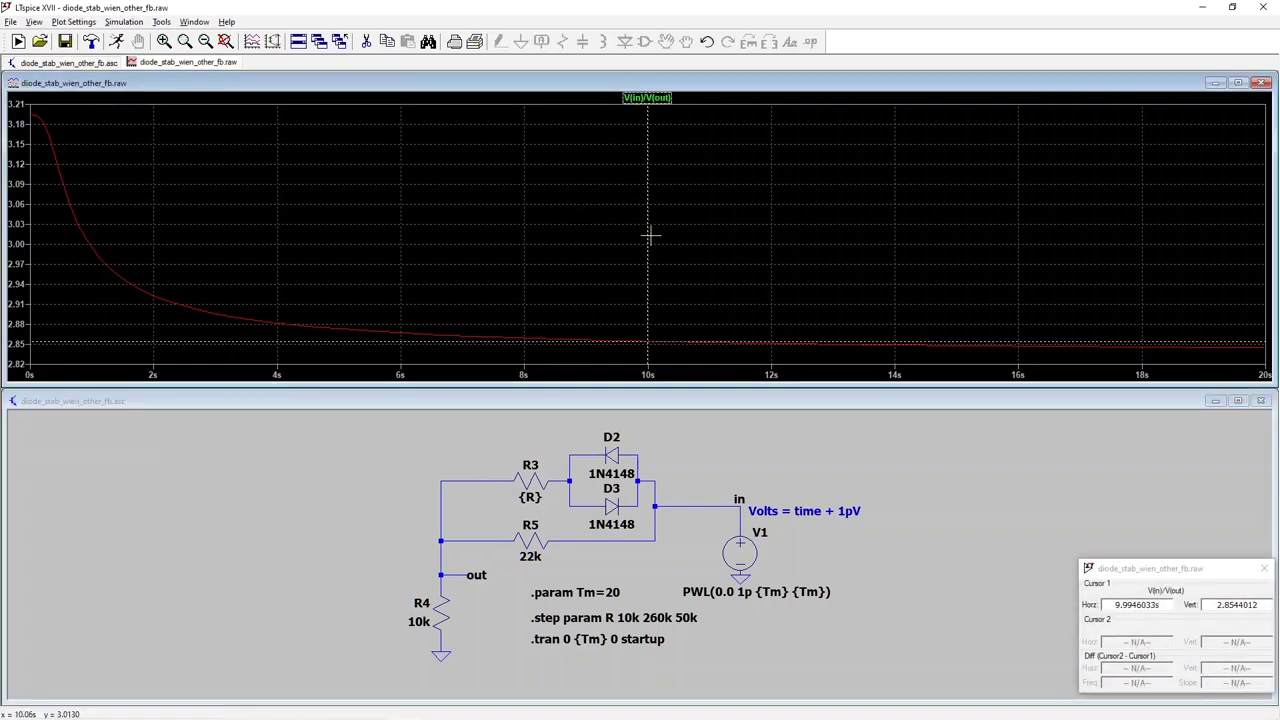
mouse_move(646, 234)
left_mouse_down()
mouse_move(186, 266)
mouse_move(29, 250)
left_mouse_up()
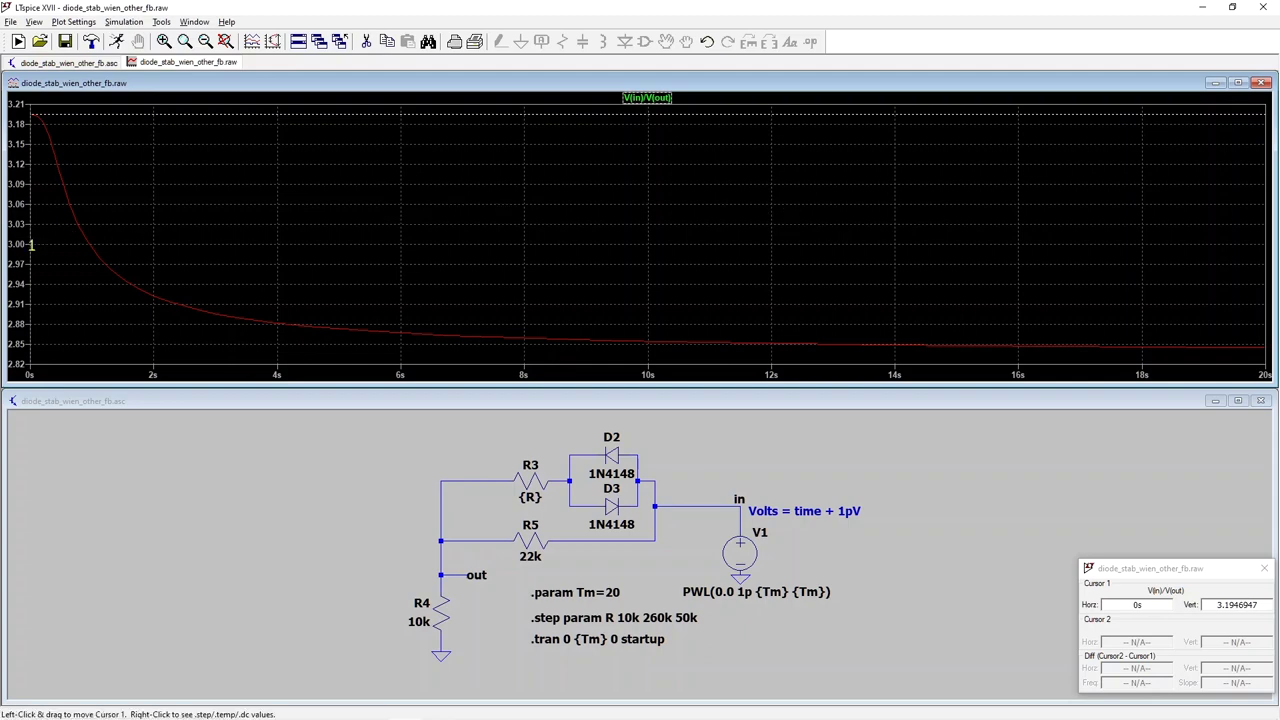
mouse_move(33, 244)
left_mouse_down()
mouse_move(231, 280)
mouse_move(578, 271)
left_mouse_up()
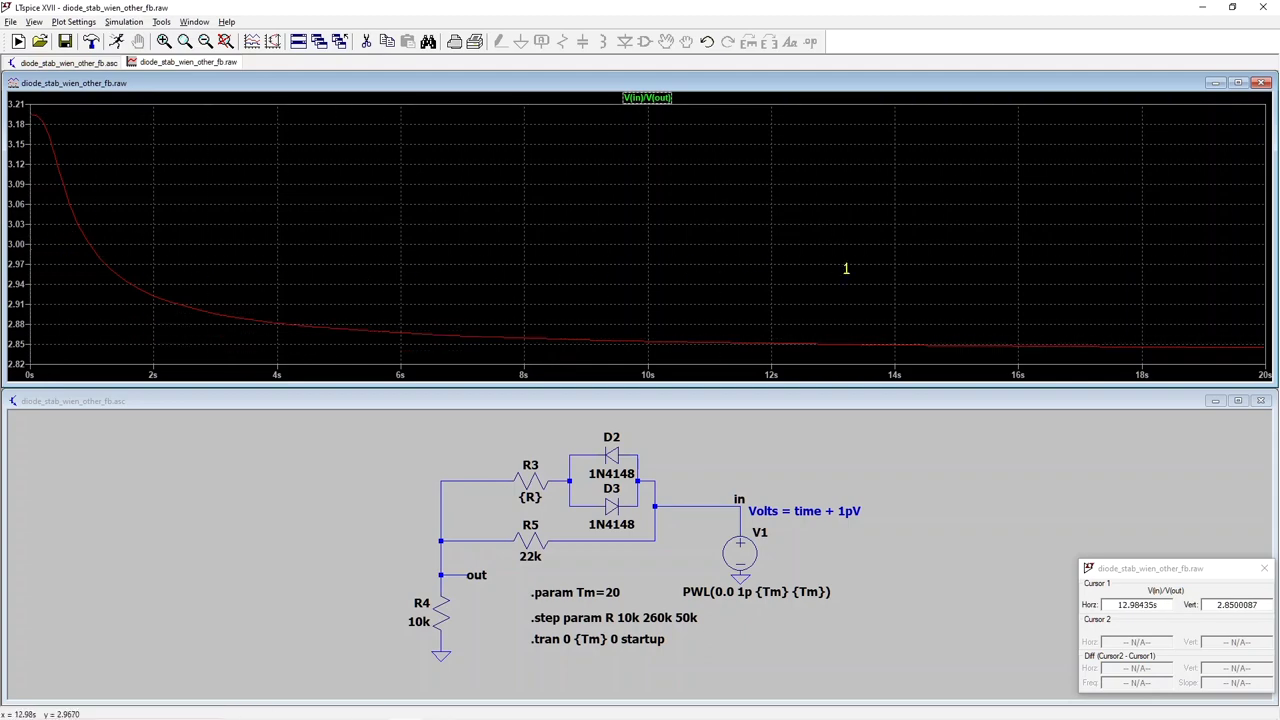
left_click_drag(846, 268, 1267, 293)
left_click_drag(1268, 268, 1054, 202)
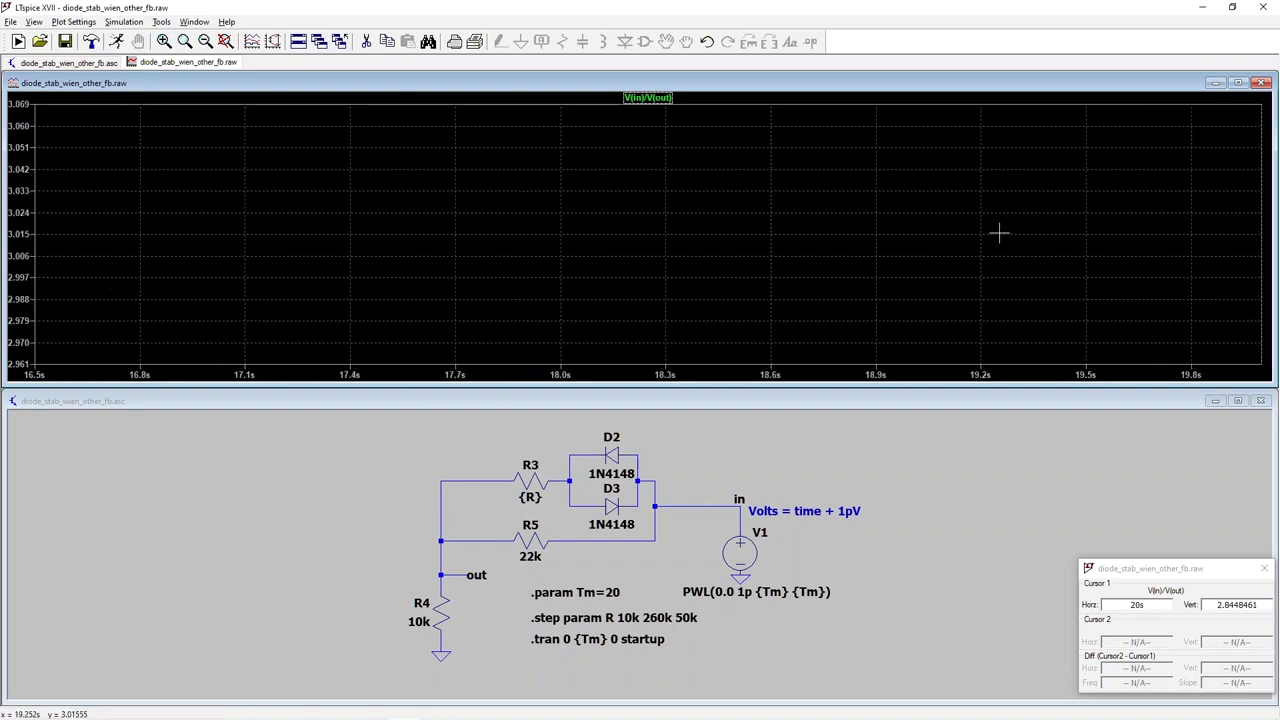
- Fit the trace, move Cursor 1 to where the ratio reads 3.000 near 950 ms, then close the readout
right_click(999, 233)
left_click(1030, 243)
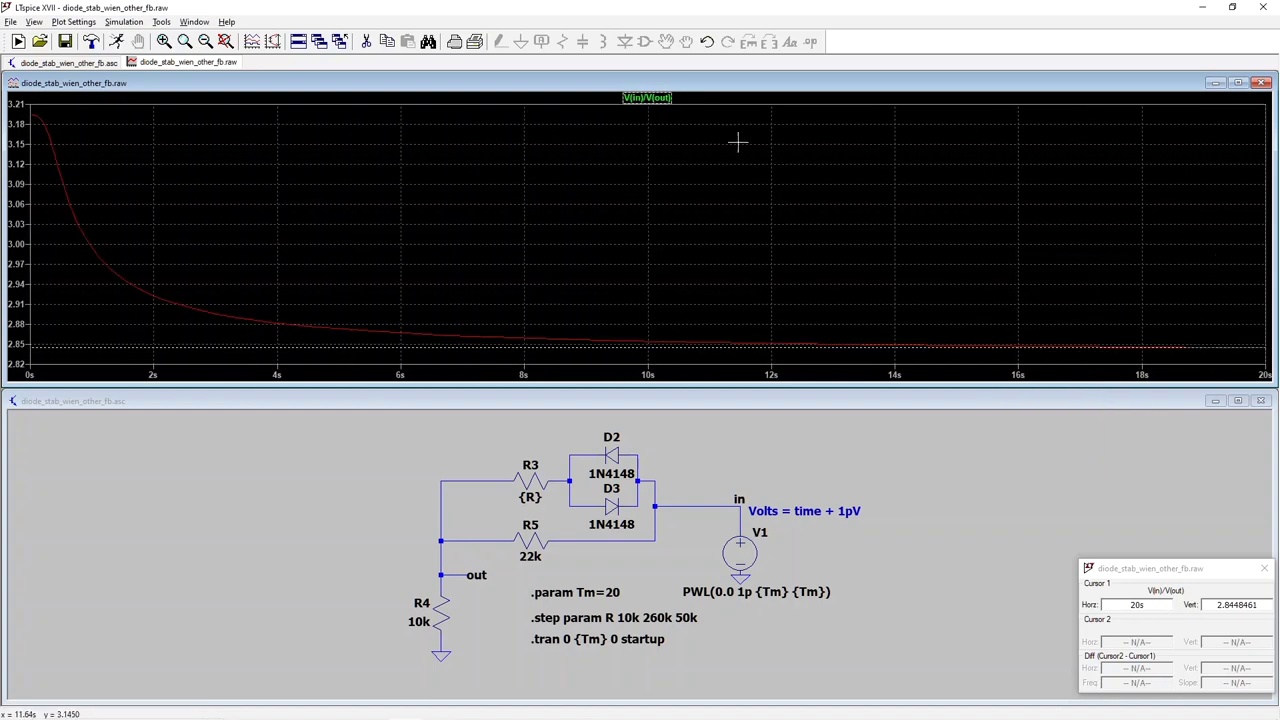
left_click(656, 100)
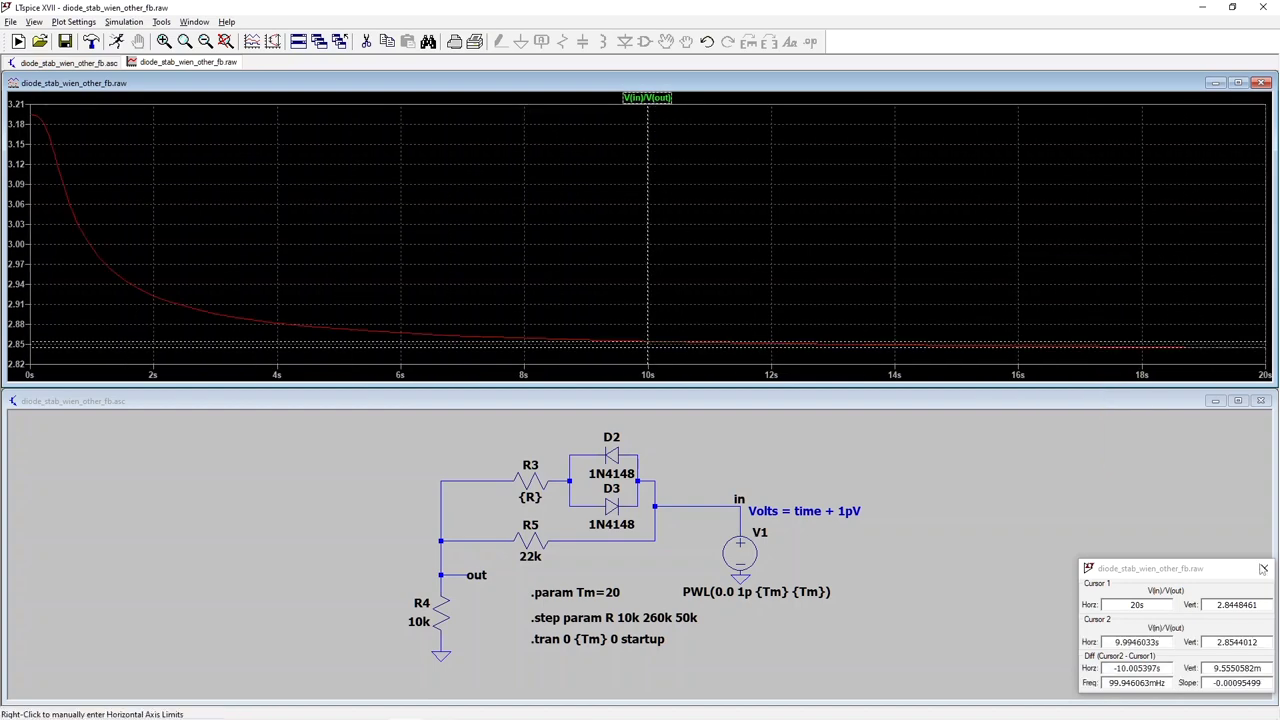
left_click(656, 98)
left_click_drag(651, 163, 88, 262)
left_click_drag(1168, 570, 313, 410)
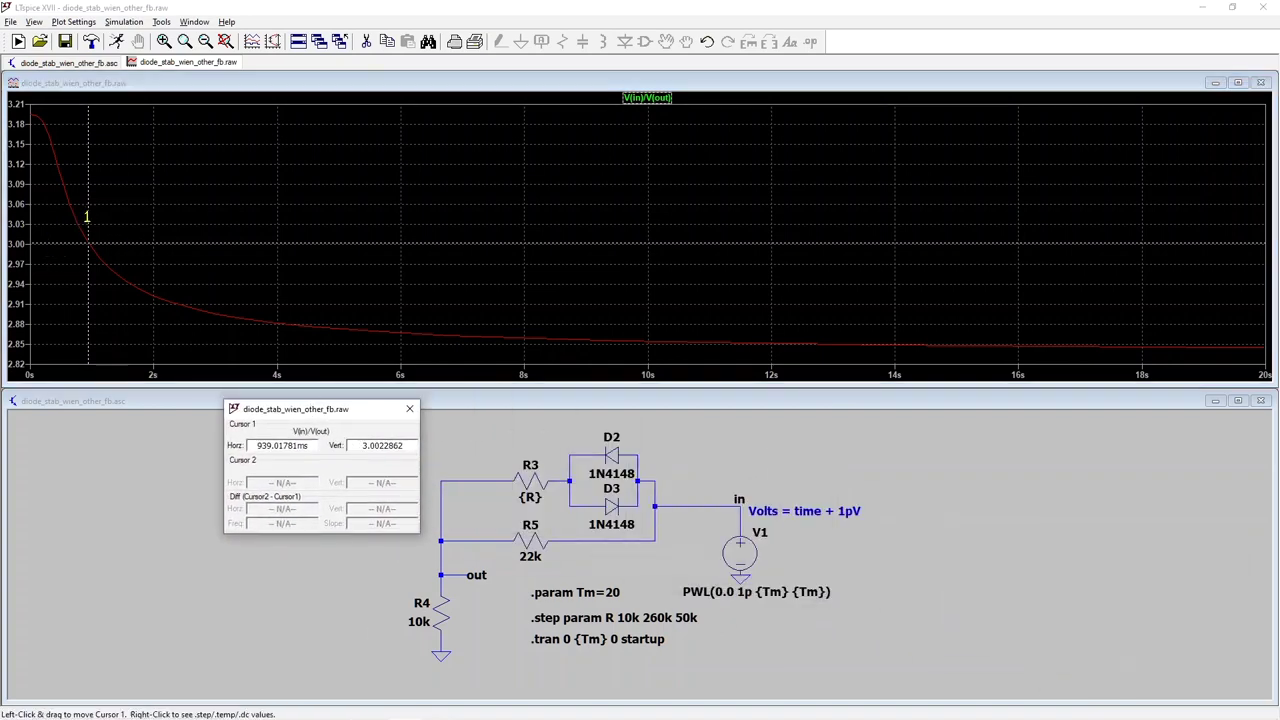
left_click_drag(86, 215, 88, 216)
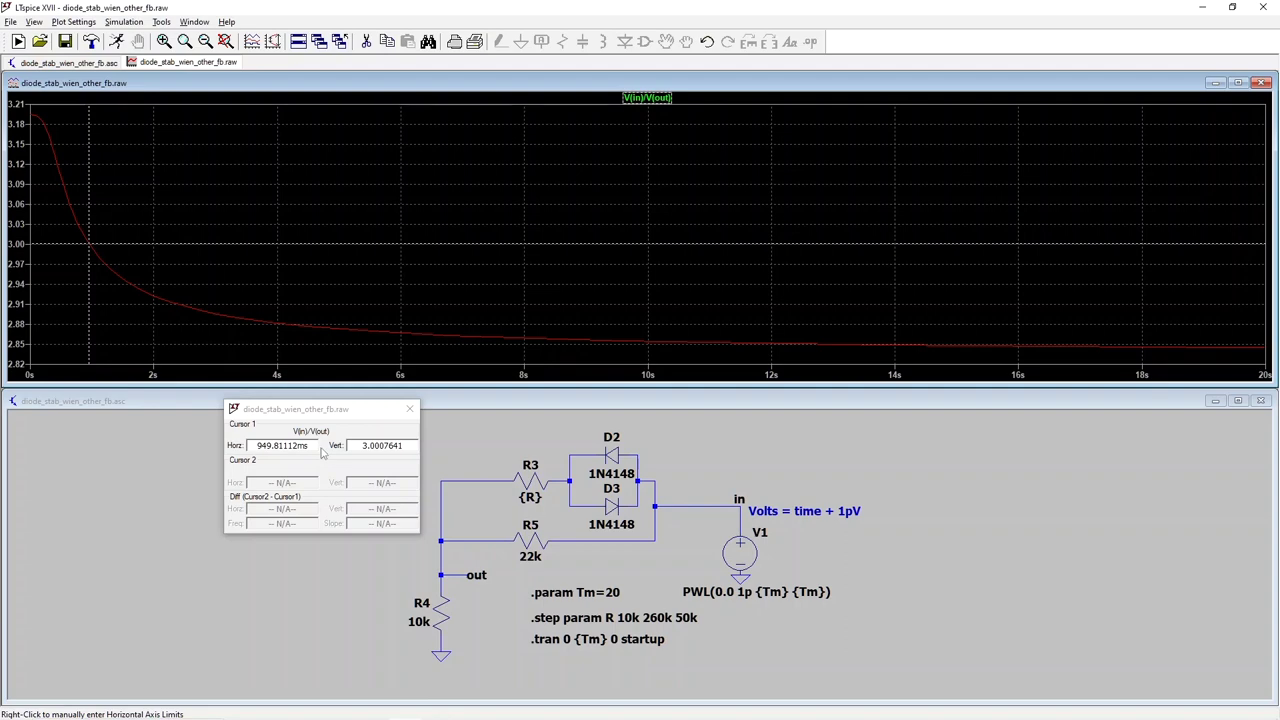
left_click(410, 409)
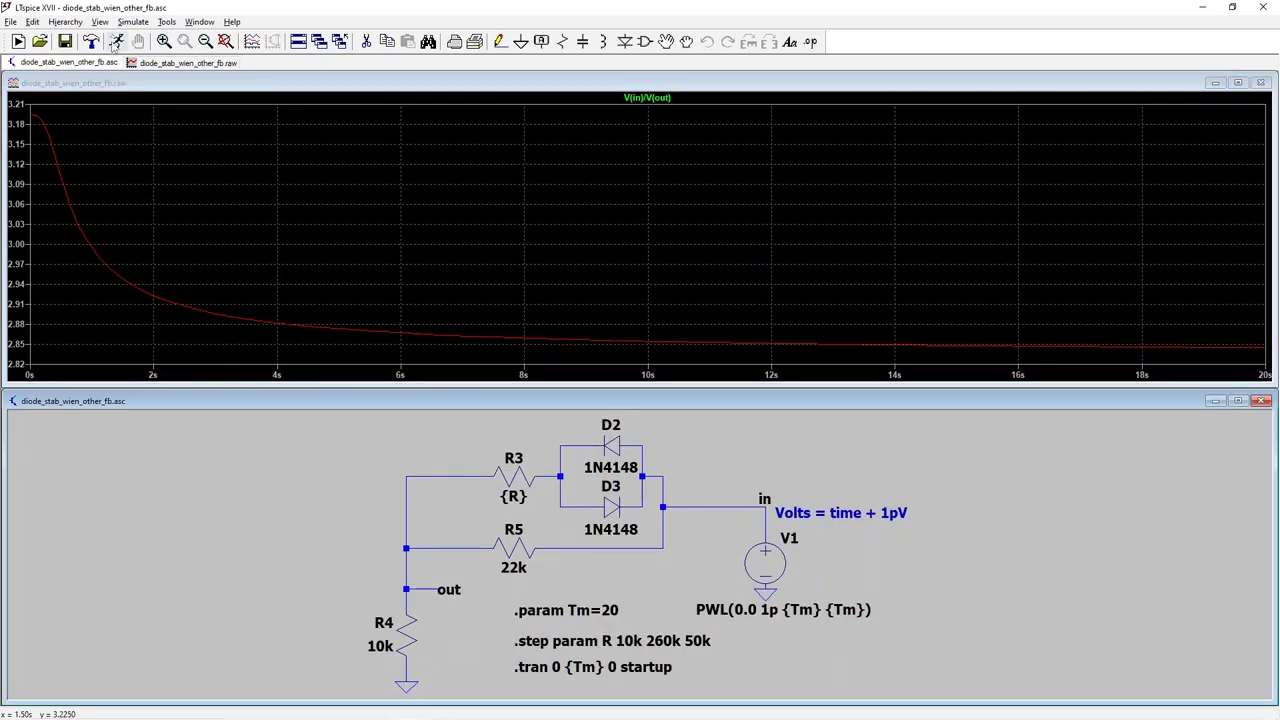
- Rerun the simulation to replot V(in)/V(out) for all six R steps
left_click(116, 41)
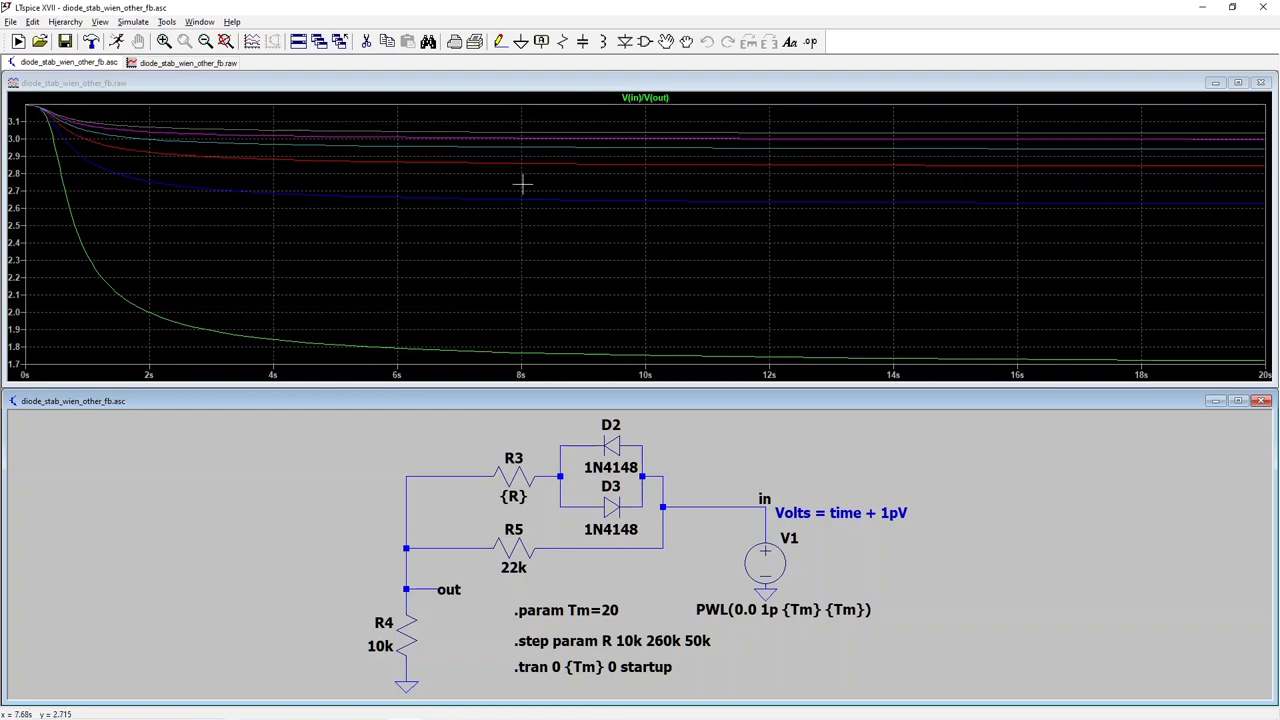
- Attach Cursor 1 and read the lowest curve's ratio at about 3.45 s, 462 ms, 817 ms and 699 ms
left_click(651, 98)
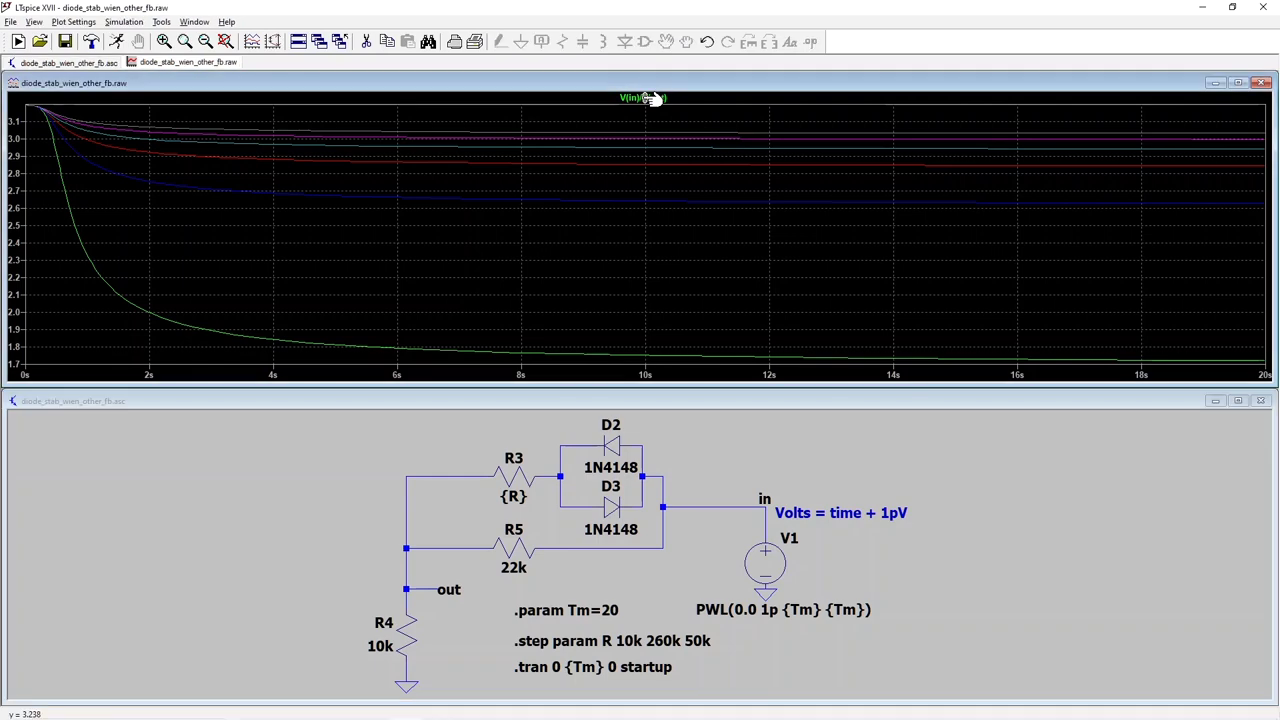
left_click_drag(630, 241, 217, 291)
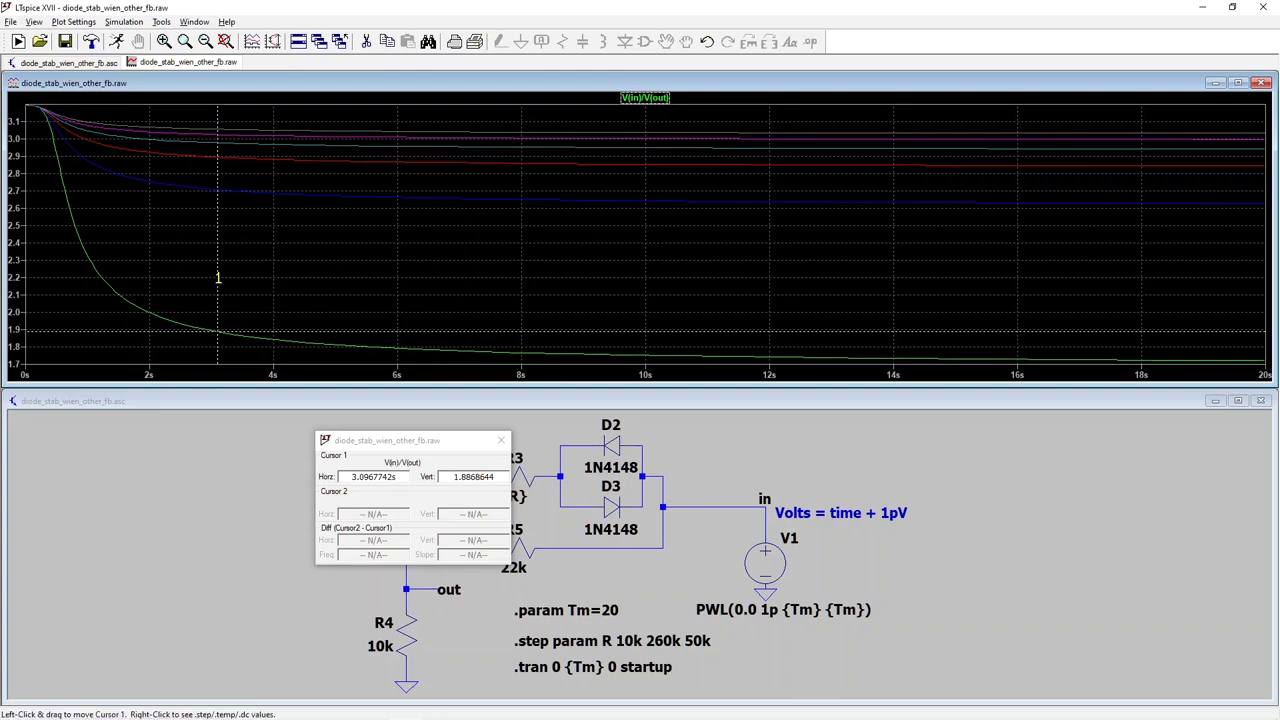
left_click_drag(217, 278, 47, 175)
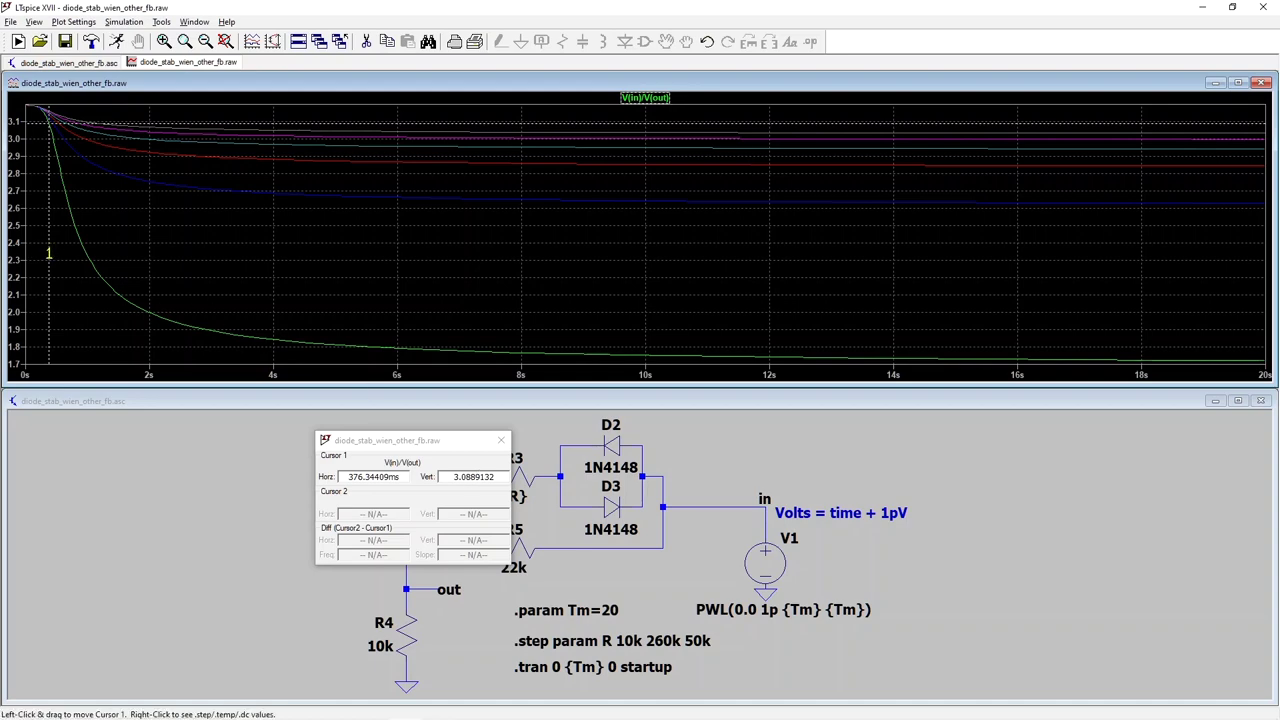
mouse_move(48, 253)
left_mouse_down()
mouse_move(69, 271)
mouse_move(51, 195)
left_mouse_up()
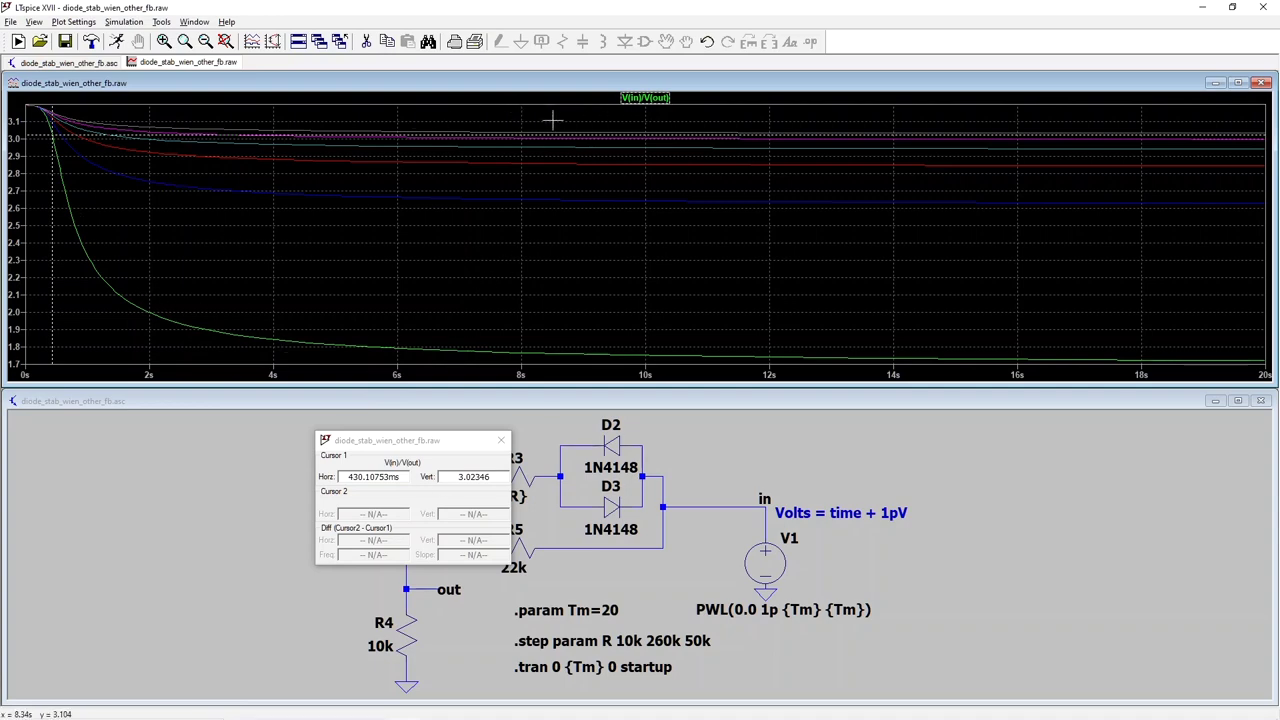
left_click_drag(52, 214, 95, 257)
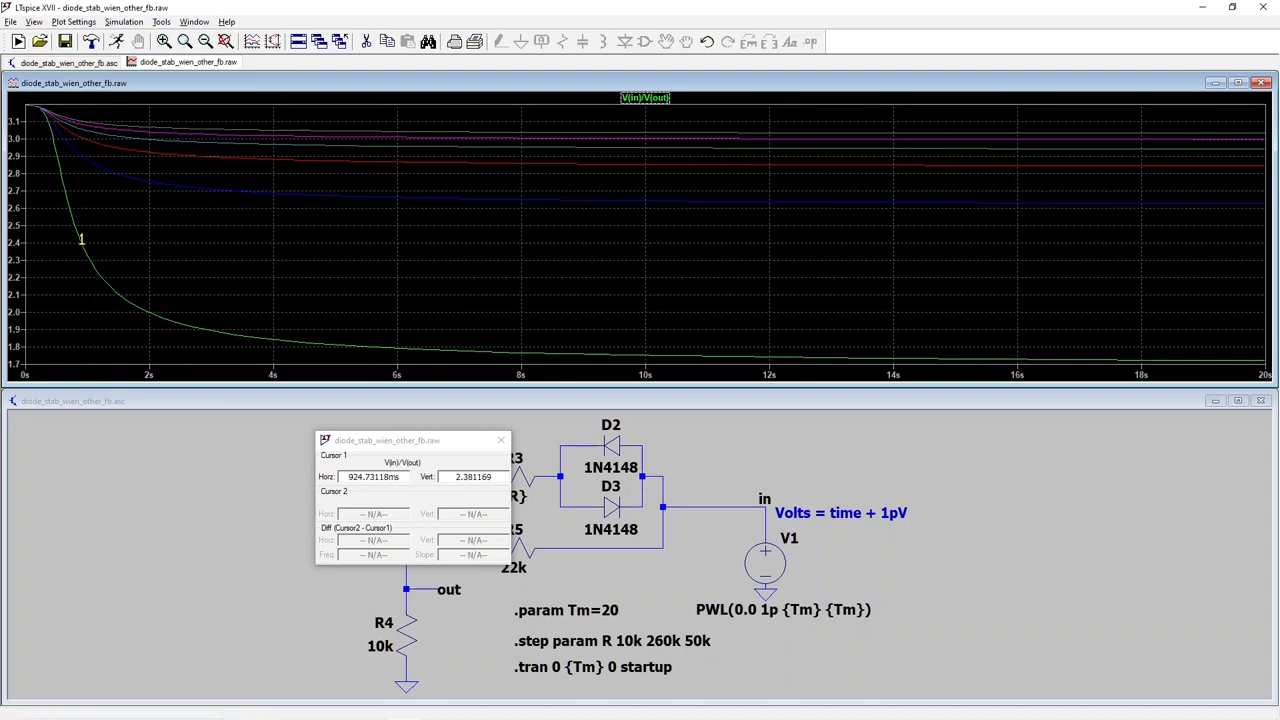
left_click_drag(81, 240, 26, 97)
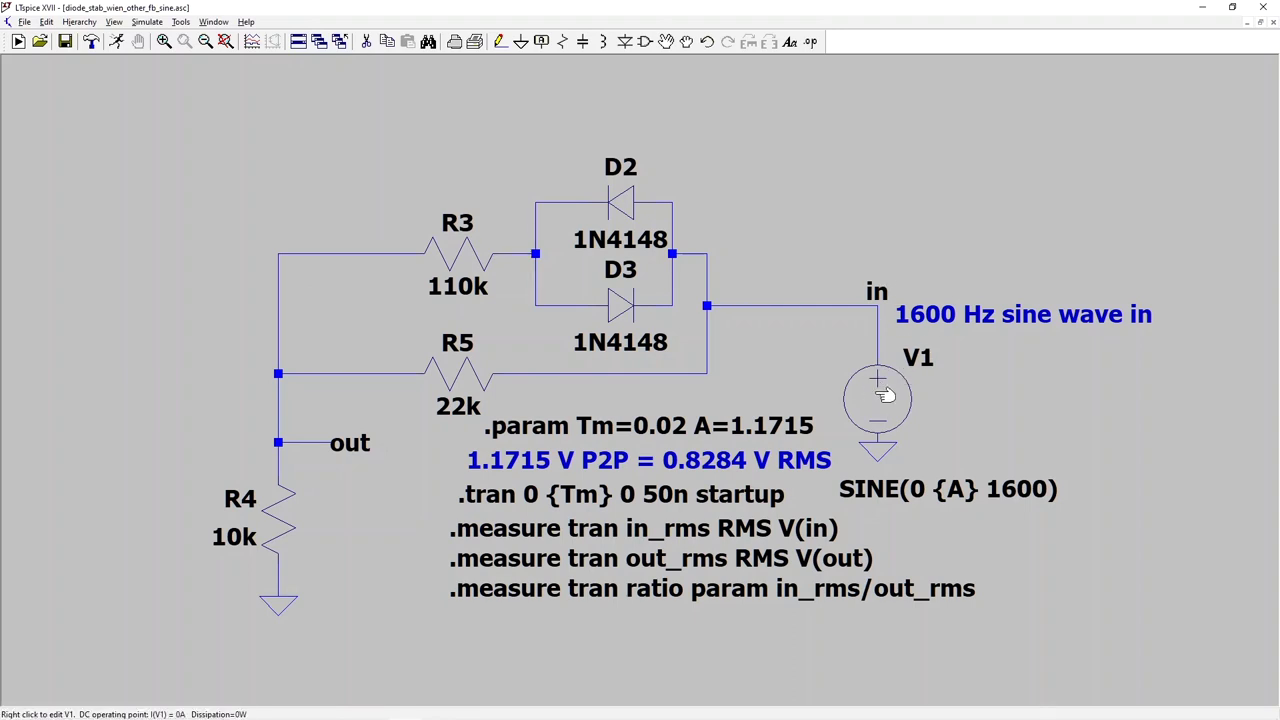
left_click(117, 42)
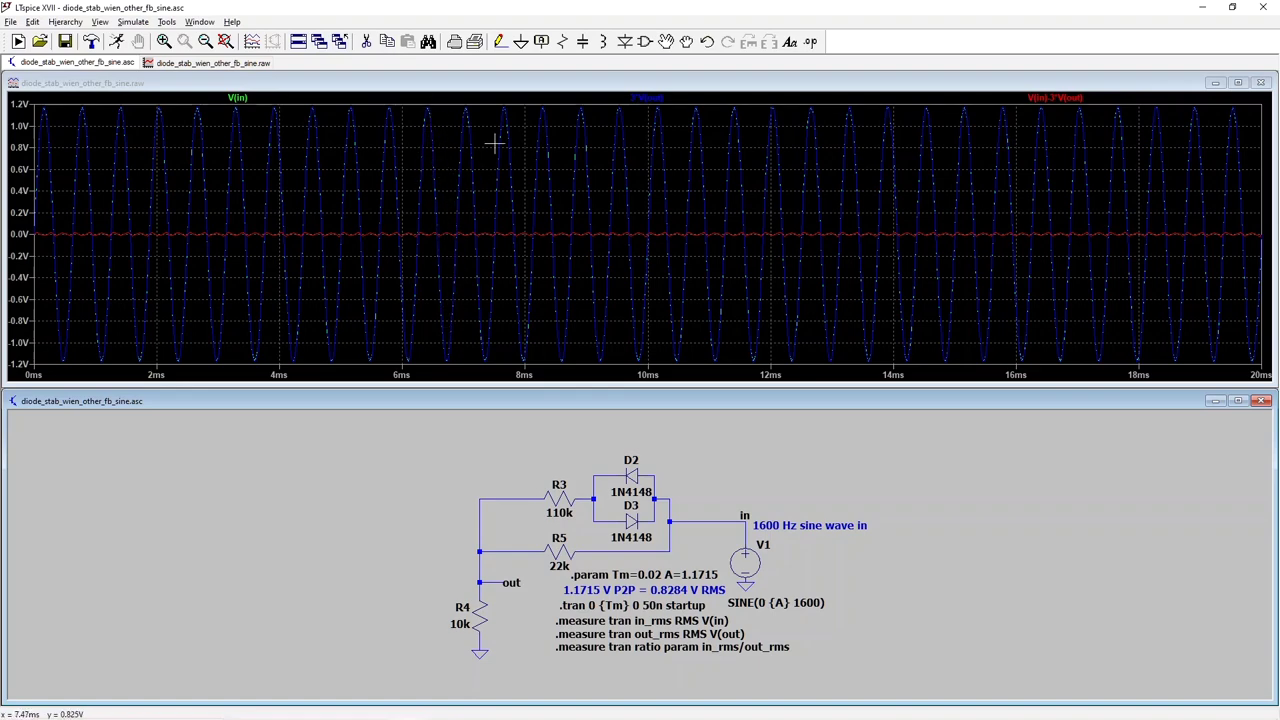
- Zoom into a few sine cycles, then onto the 8.9 ms crest to compare 3*V(out) with V(in)
left_click_drag(493, 100, 690, 350)
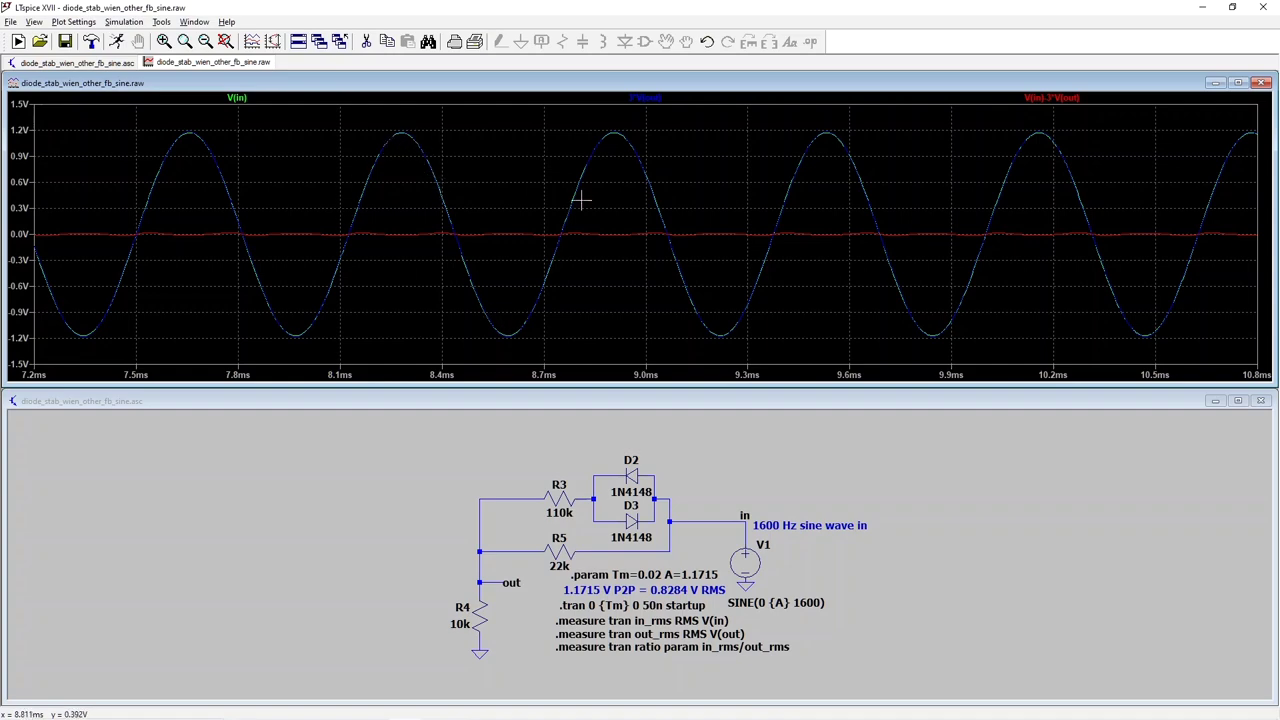
left_click_drag(594, 123, 638, 146)
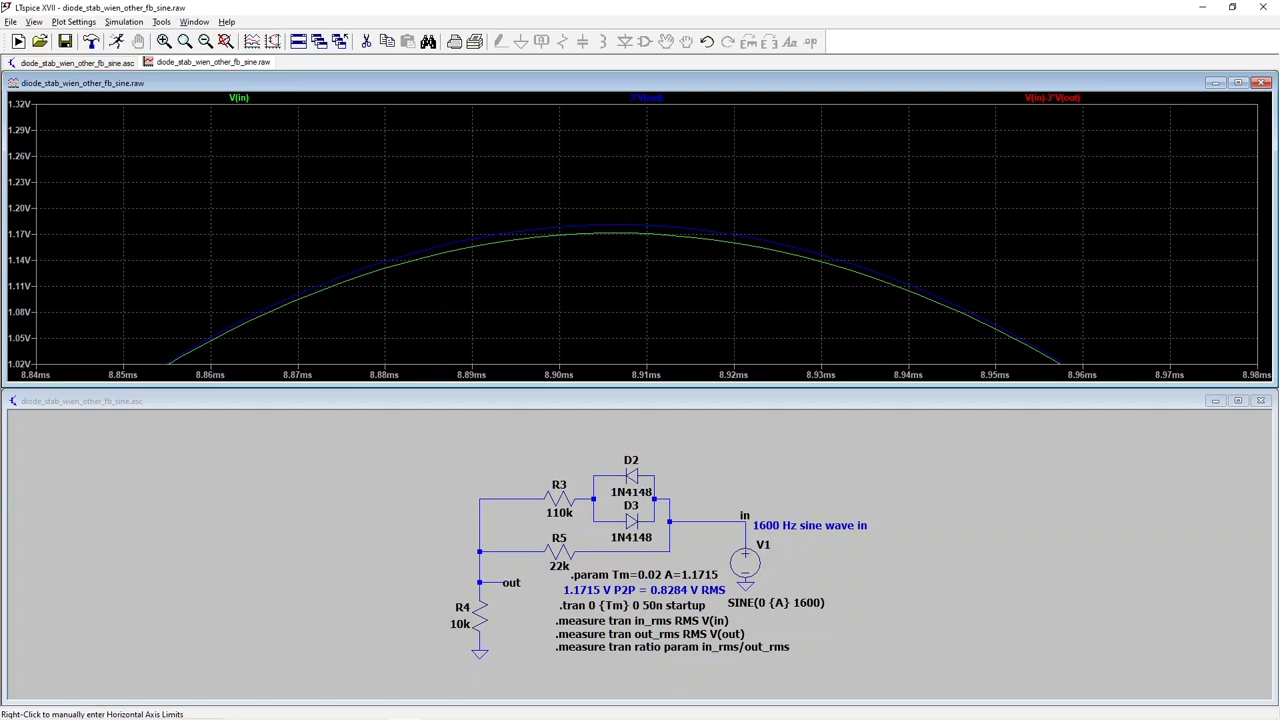
- Zoom the plot out to the full 0–20 ms, then in to 8.56–9.04 ms and -300 to 360 mV
right_click(622, 260)
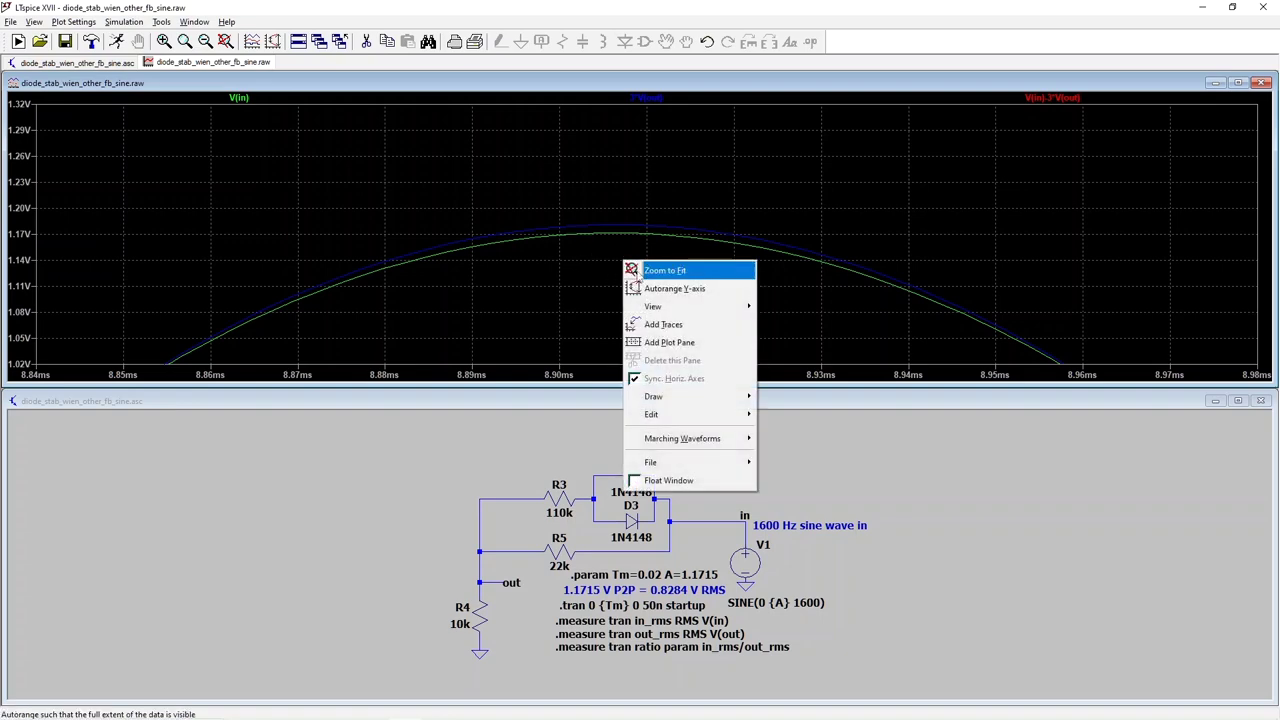
left_click(640, 266)
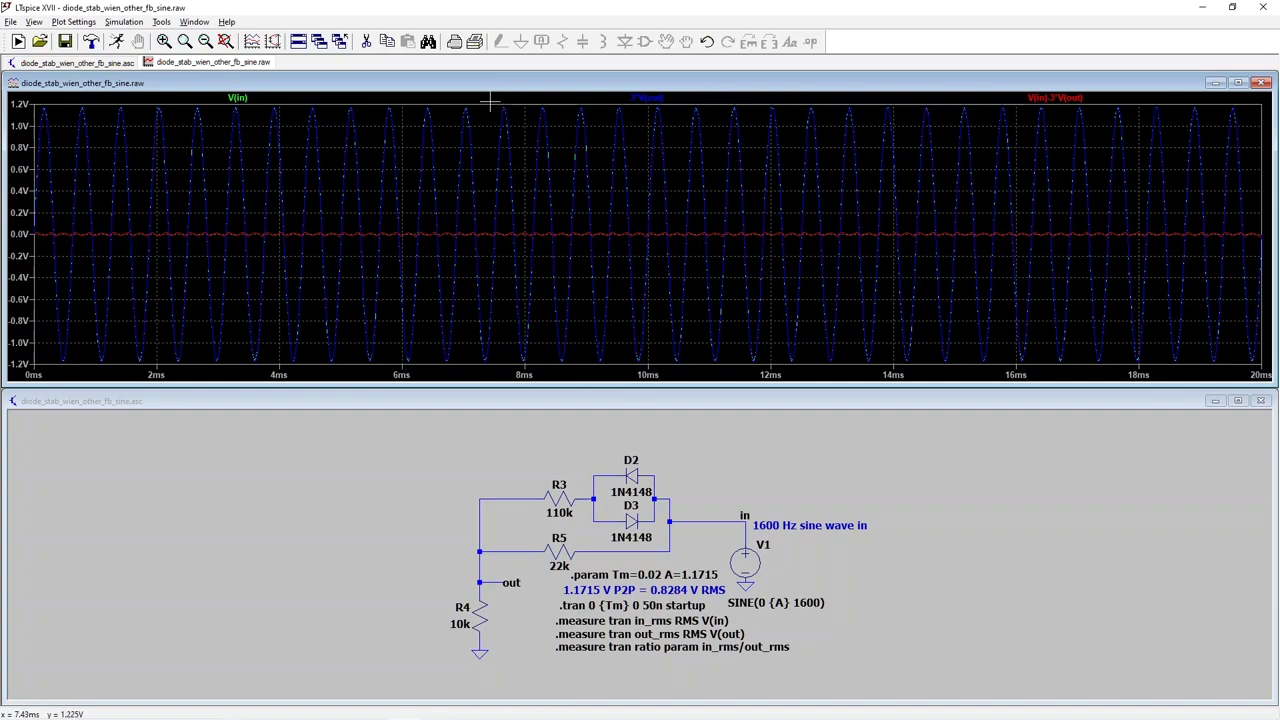
left_click_drag(491, 104, 651, 374)
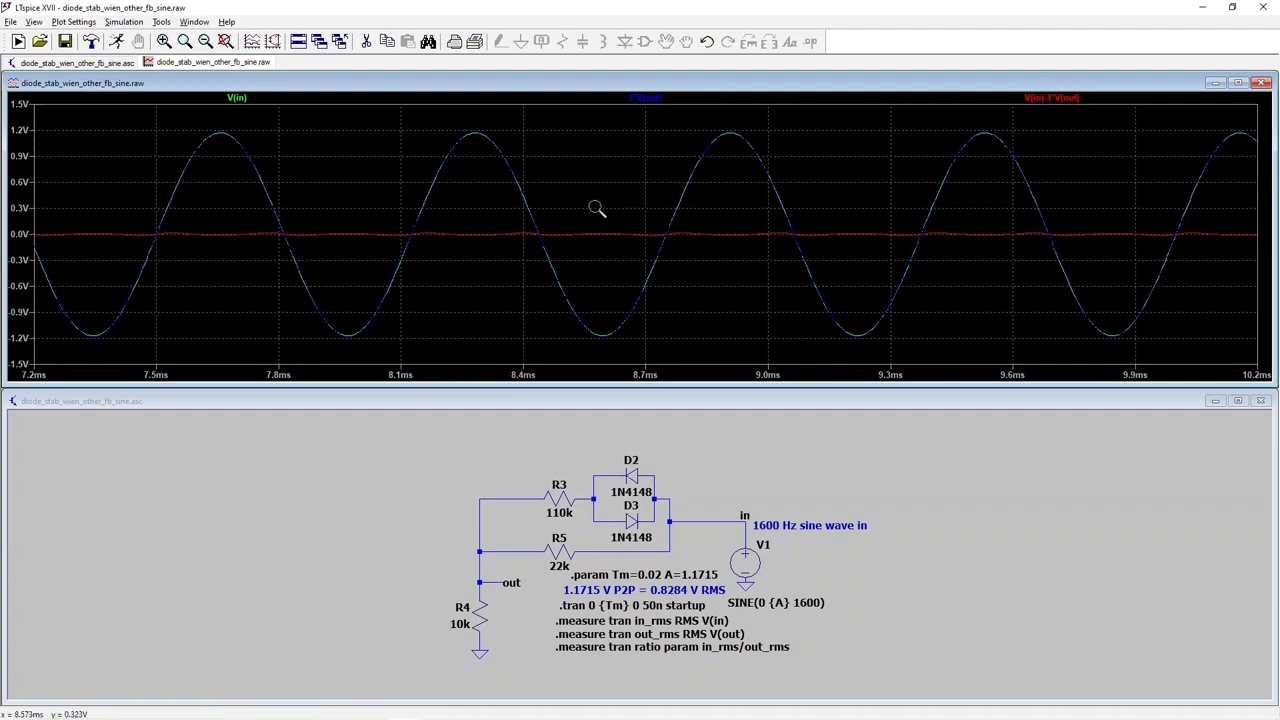
left_click_drag(597, 209, 775, 262)
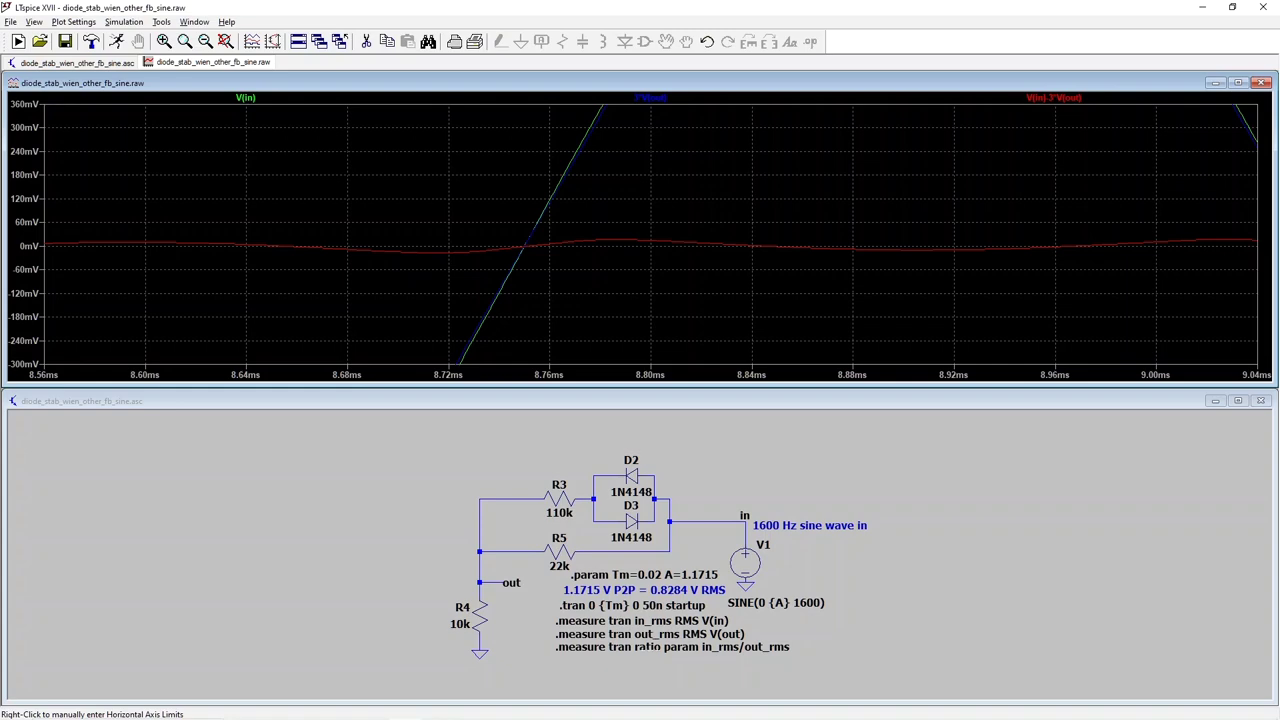
- Open the SPICE Error Log and highlight the line showing ratio 2.99988
left_click(40, 22)
left_click(83, 118)
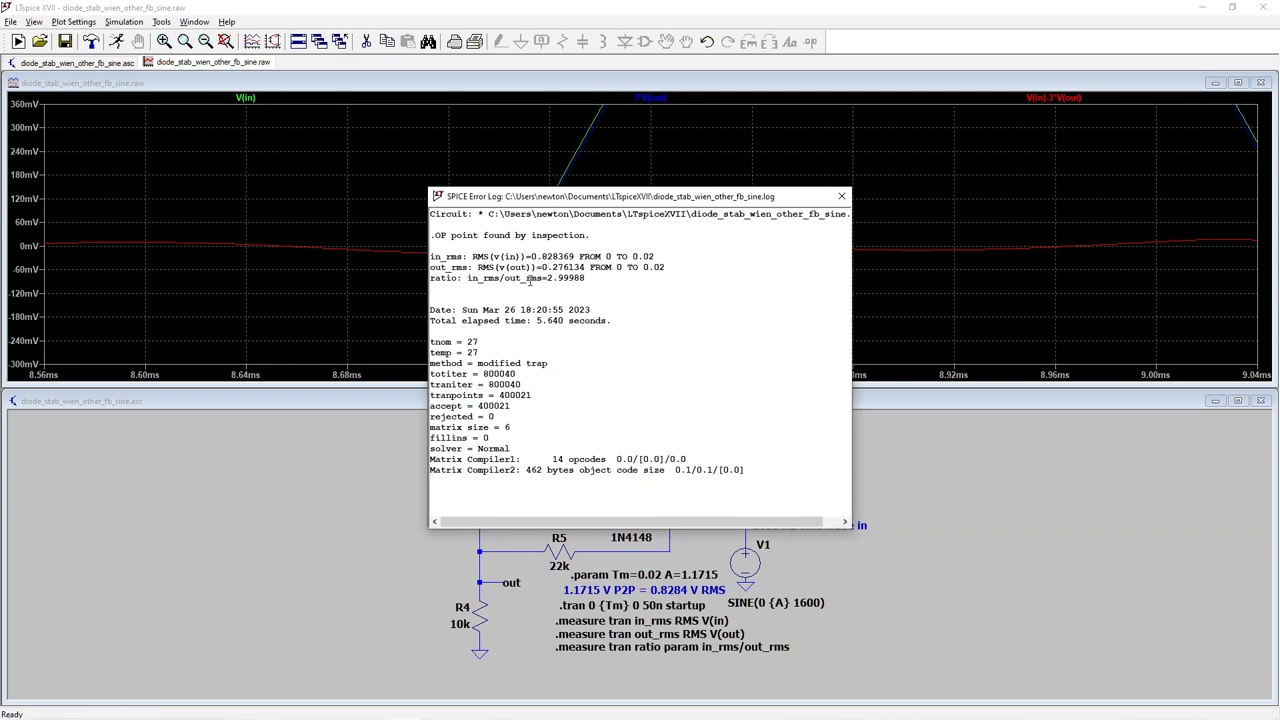
left_click_drag(509, 279, 590, 280)
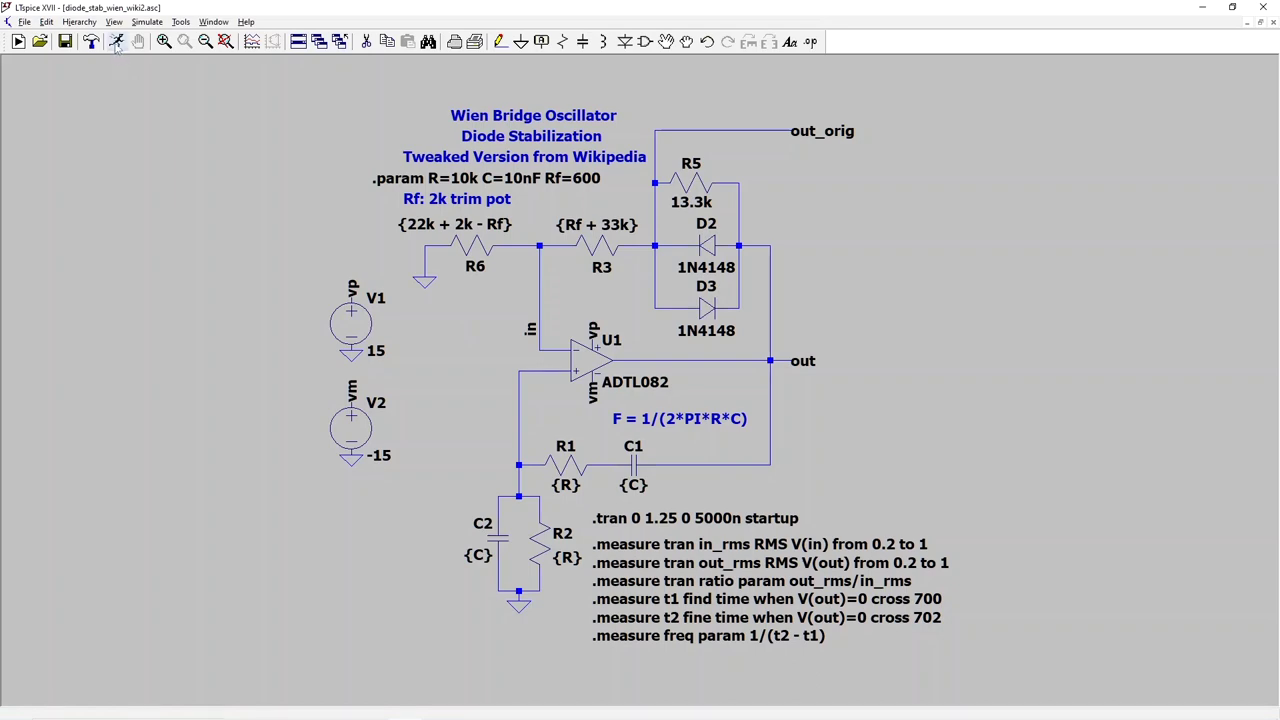
left_click(116, 41)
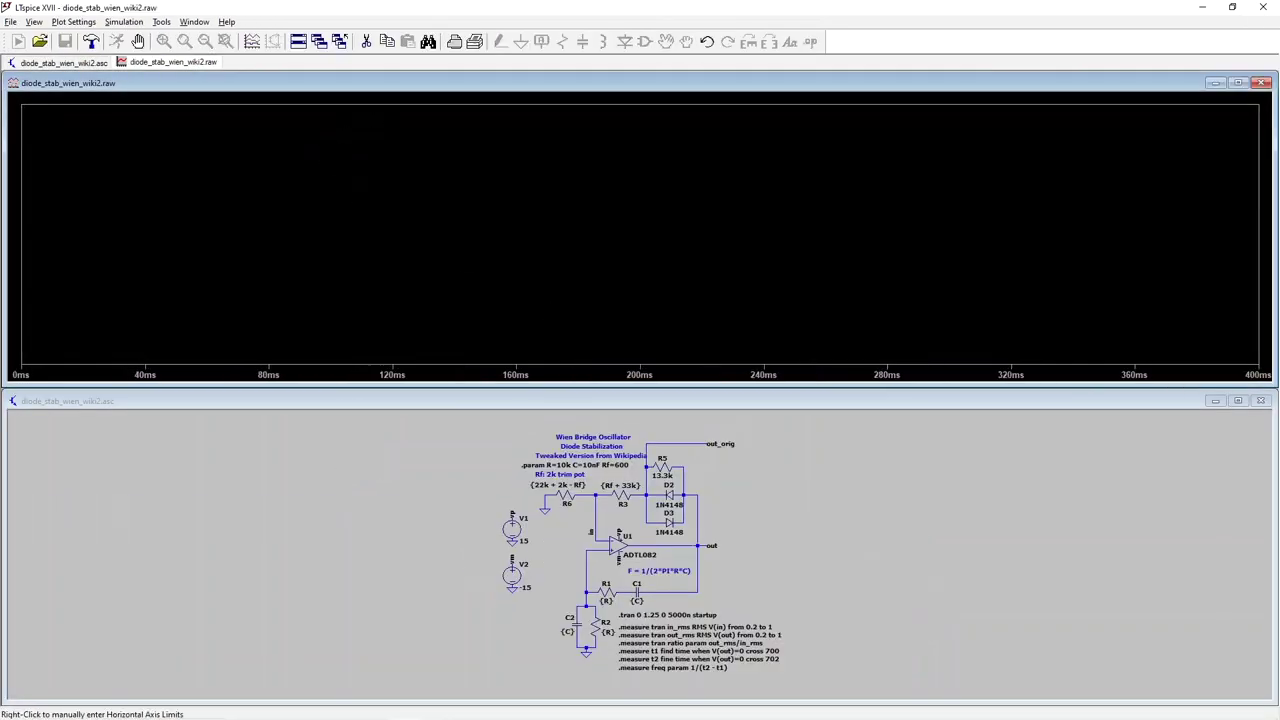
- Plot V(out), zoom to a few cycles near 1.194 s, add a second node trace, then close the plot
left_click(696, 544)
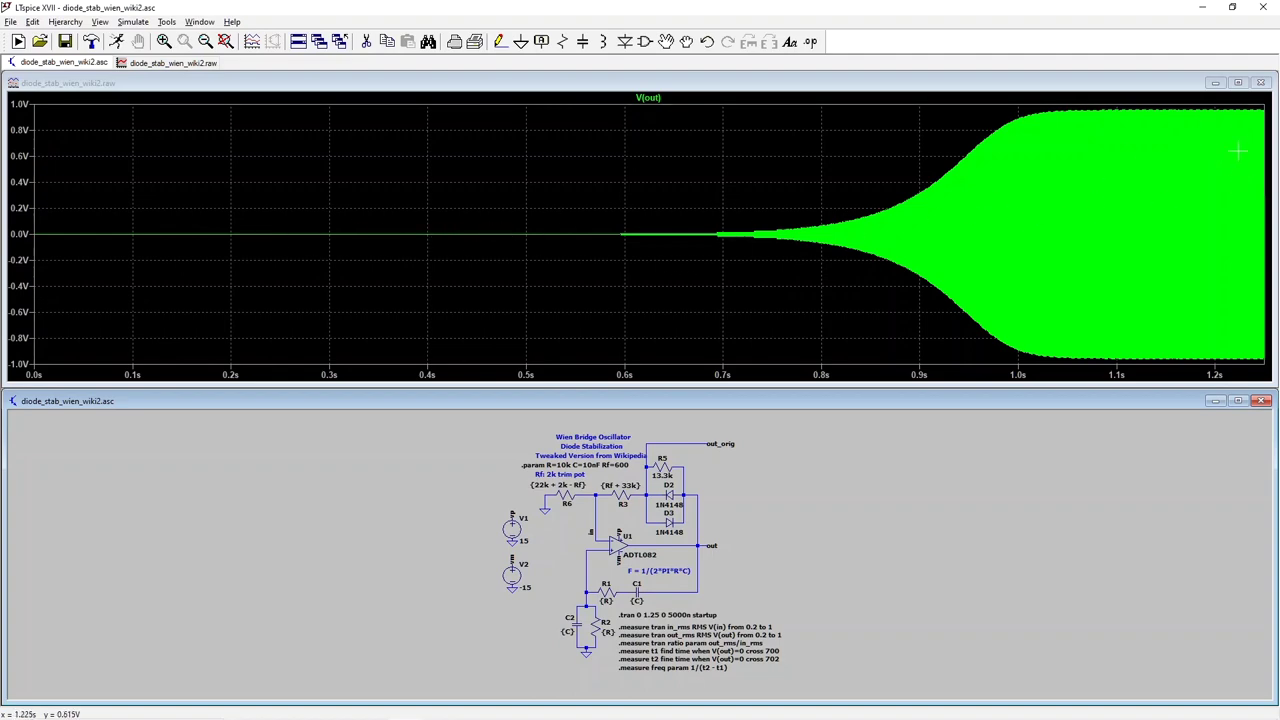
left_click_drag(1183, 105, 1228, 374)
left_click_drag(812, 119, 1015, 381)
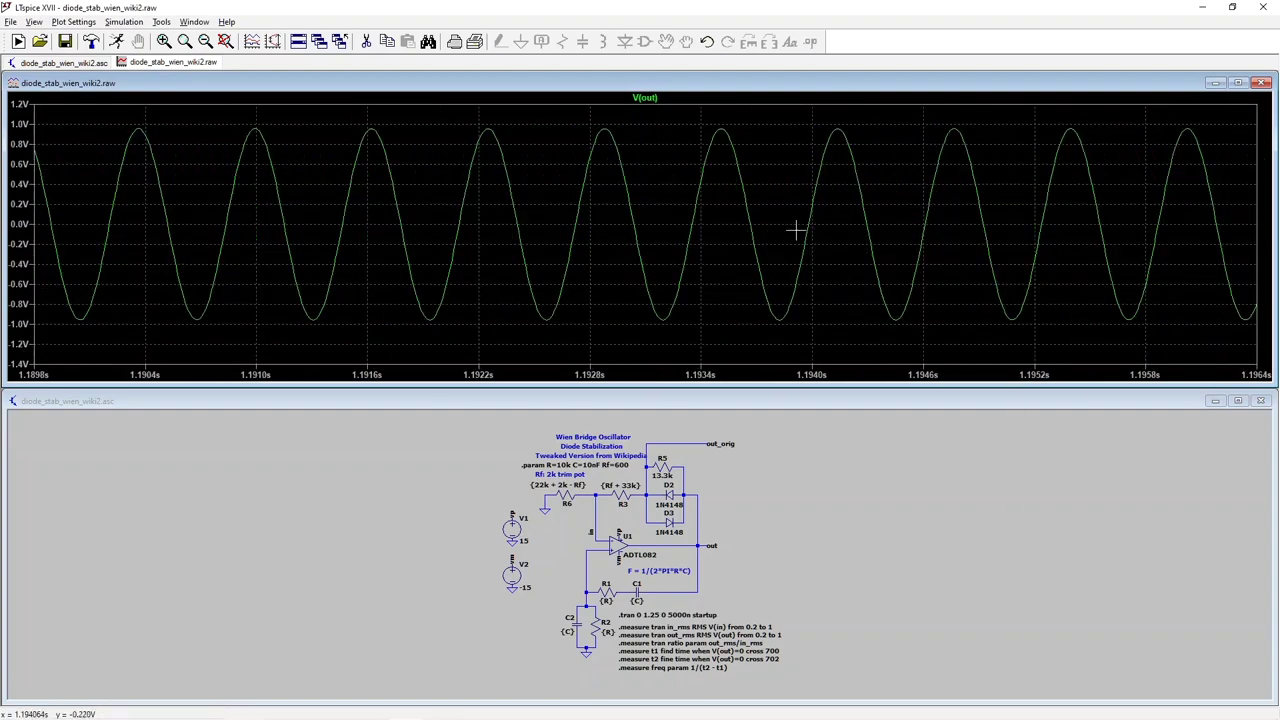
left_click_drag(701, 96, 1092, 368)
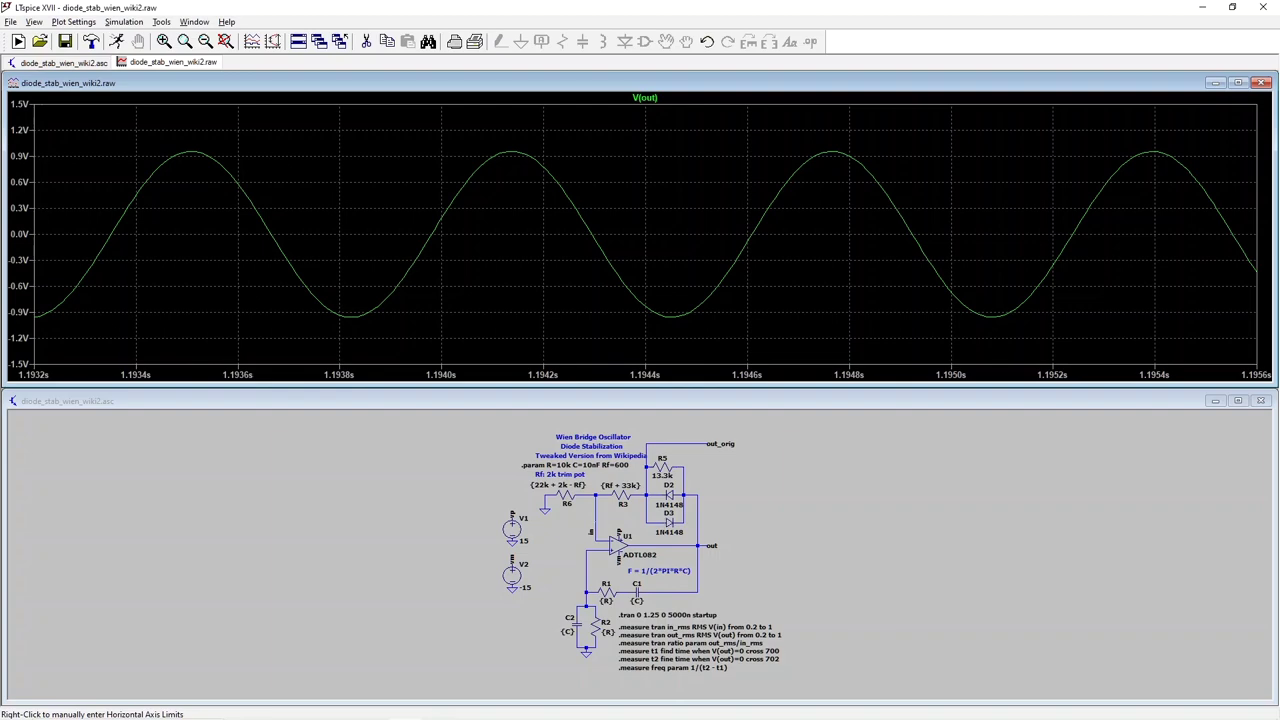
left_click(587, 570)
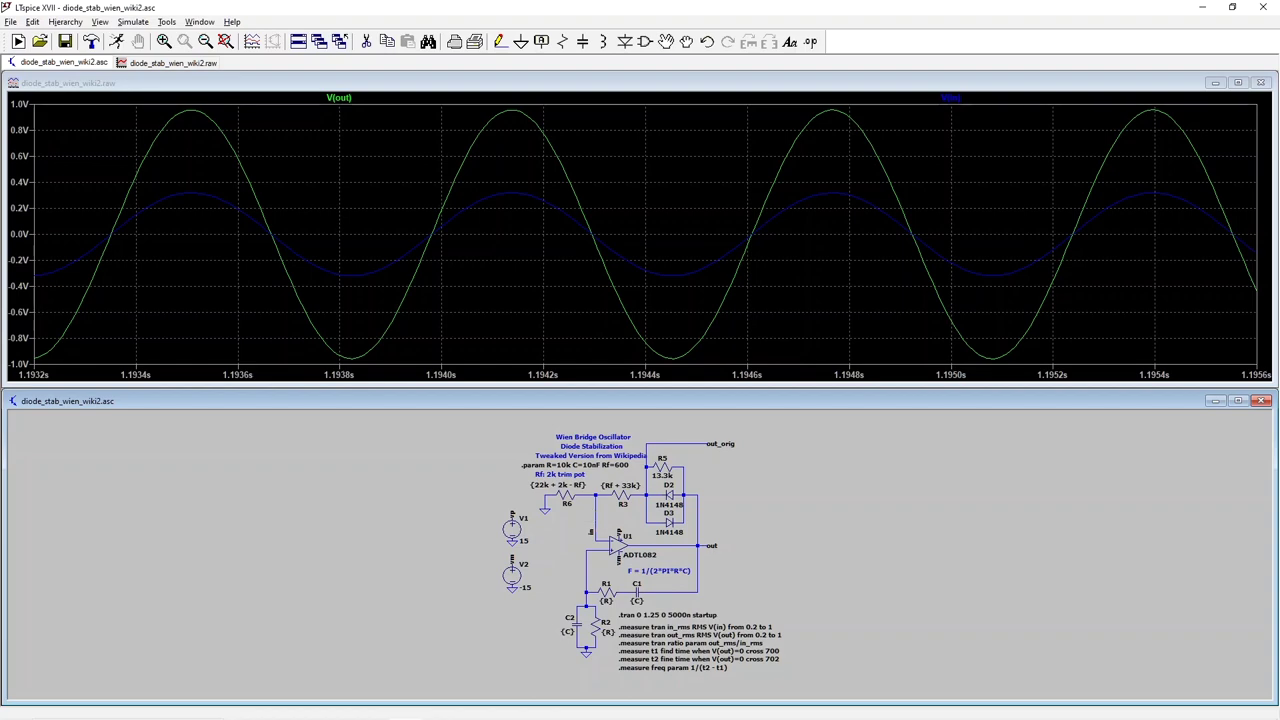
left_click(1260, 83)
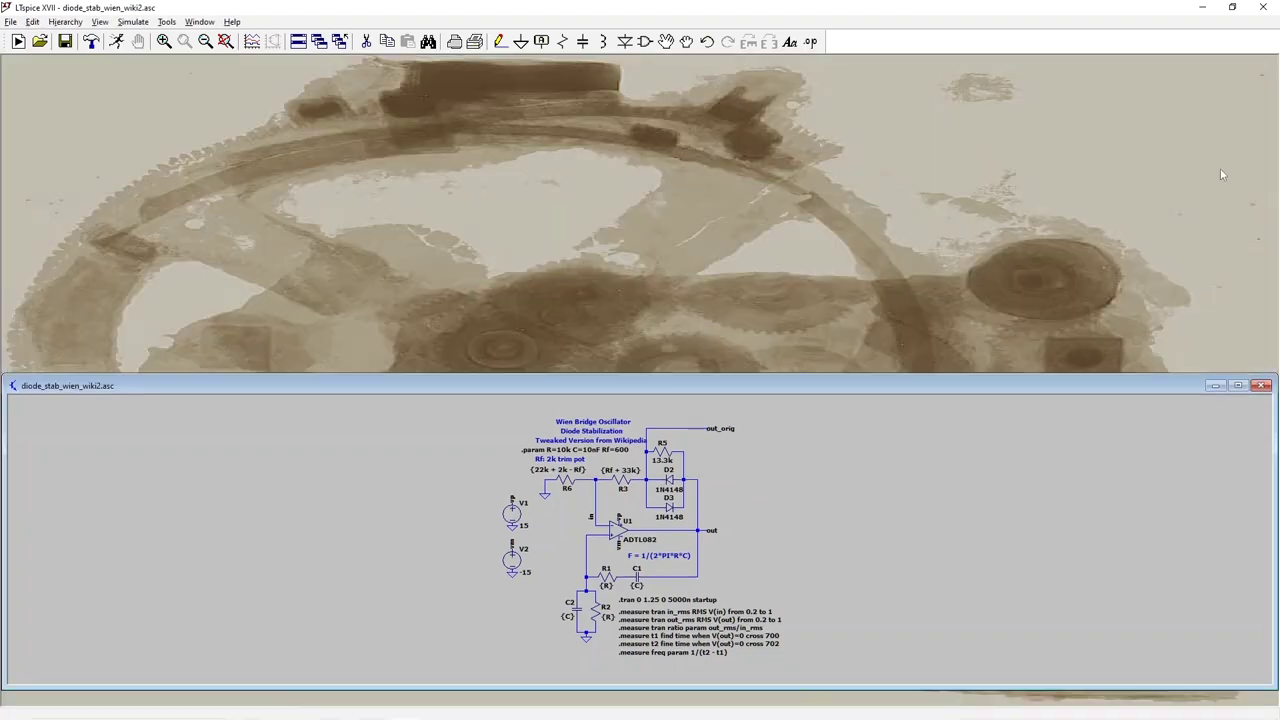
- Close the schematic, open diode_stab_wien_wiki2_fb.asc from recent files, and run its Rf-stepped simulation
left_click(1260, 386)
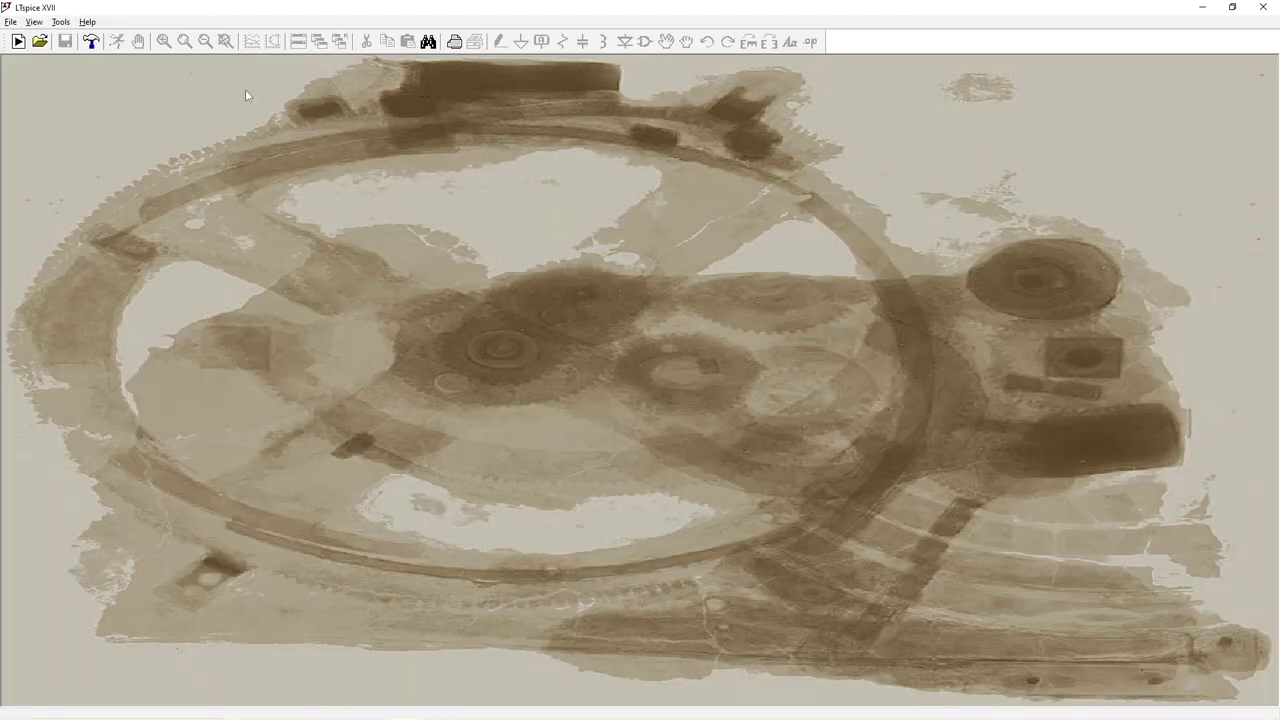
left_click(13, 24)
left_click(72, 157)
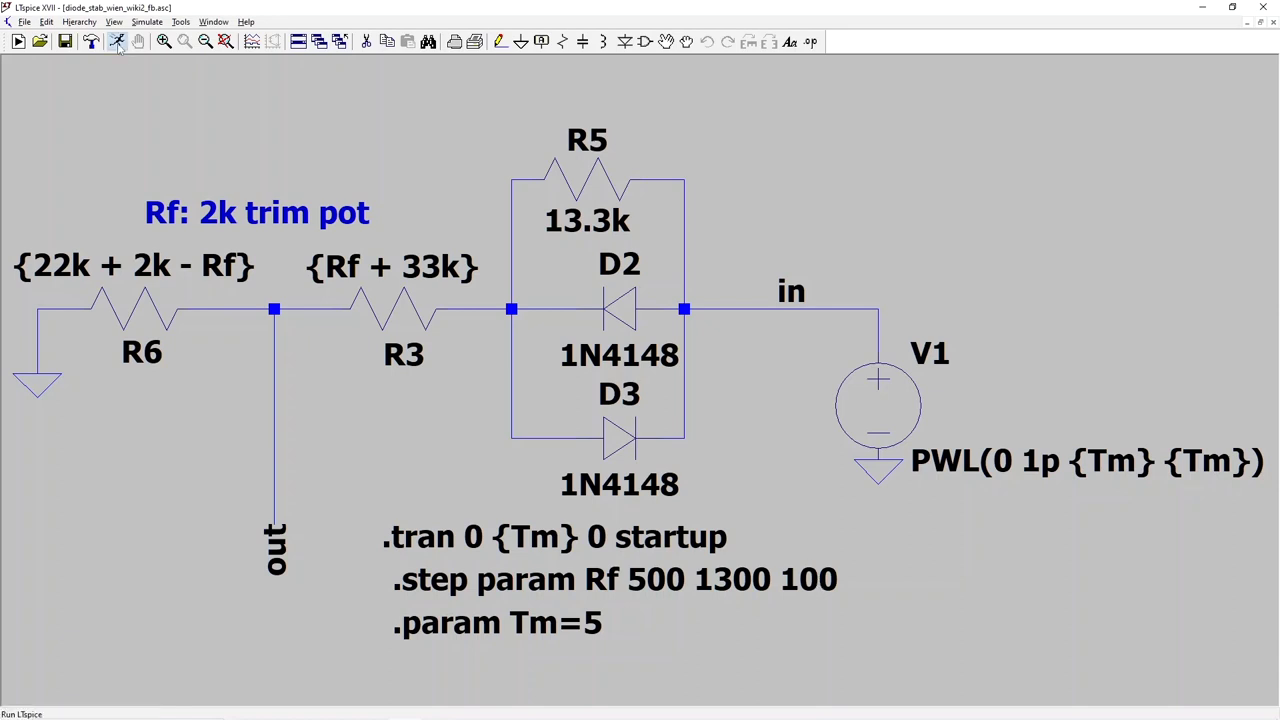
left_click(116, 41)
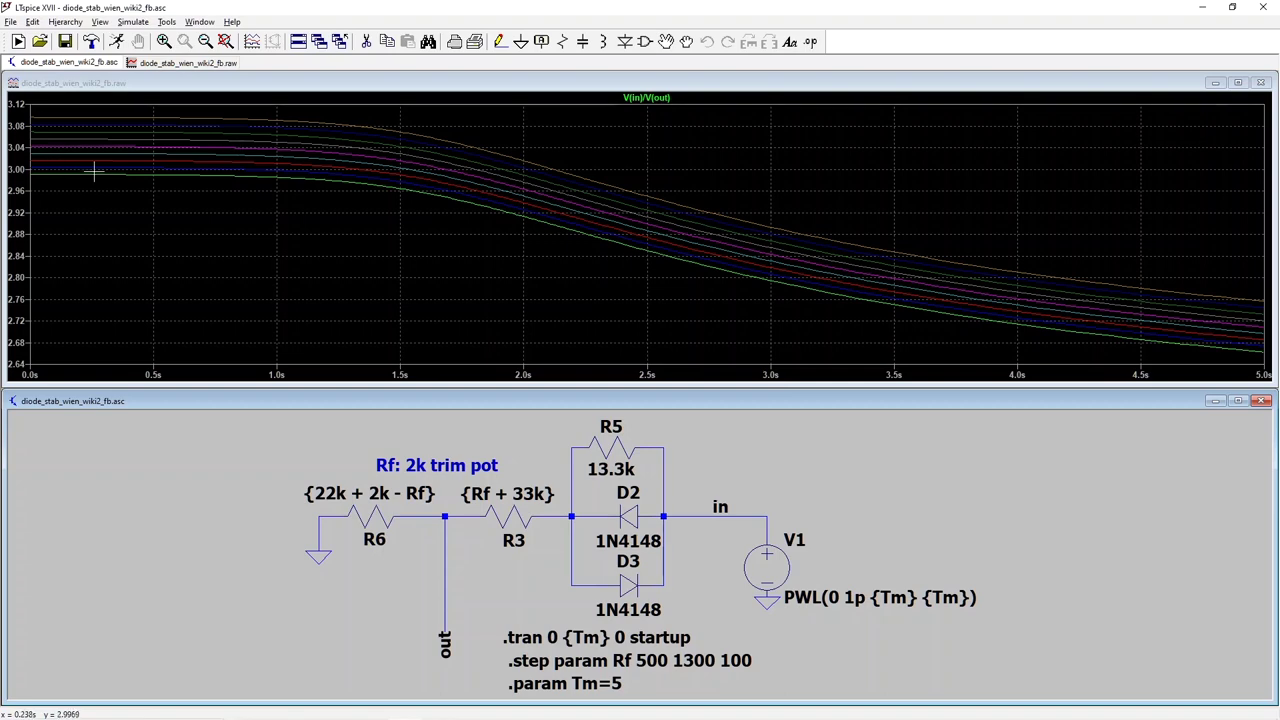
- Display only the Rf = 500 step of the V(in)/V(out) curves and rerun the simulation
right_click(597, 149)
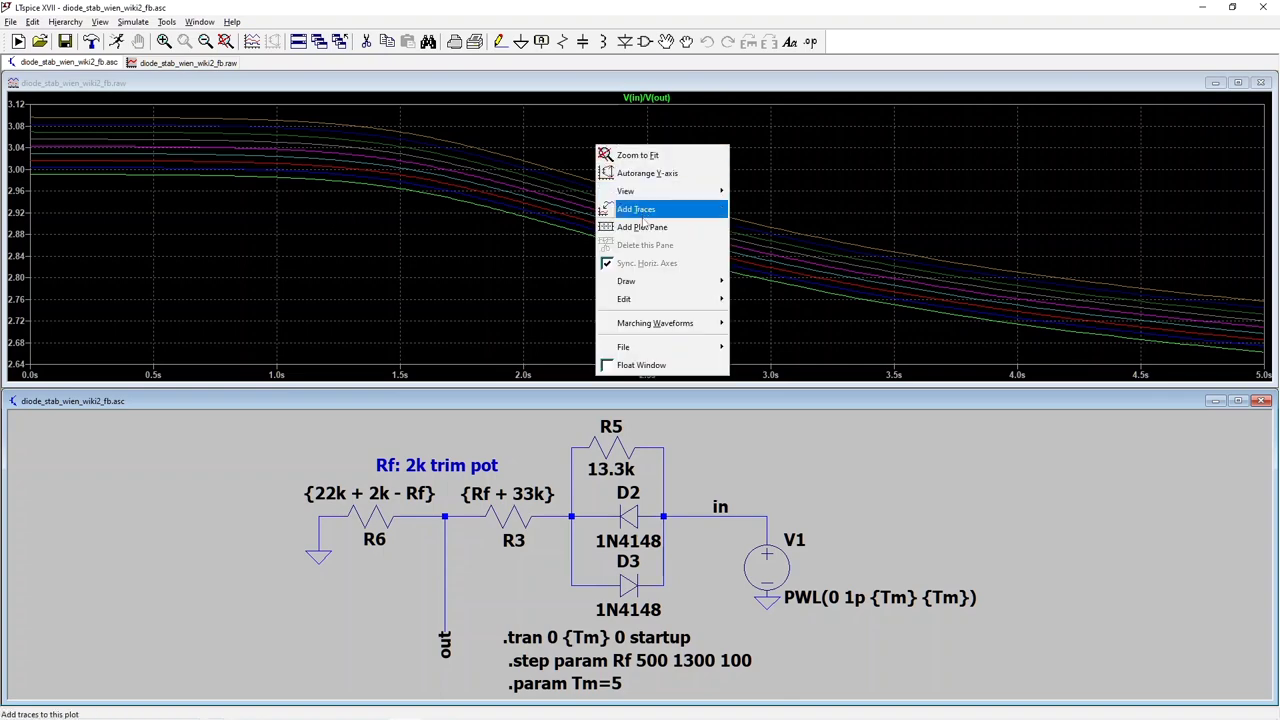
mouse_move(639, 192)
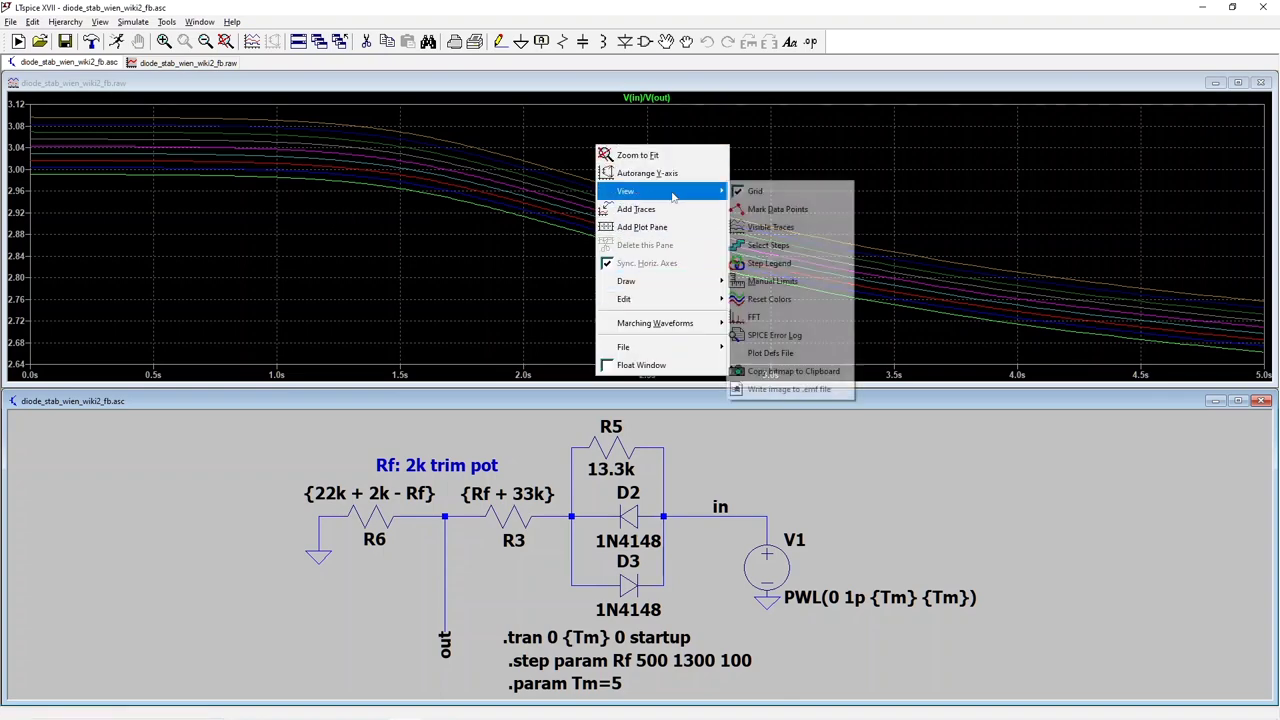
left_click(767, 250)
left_click(626, 302)
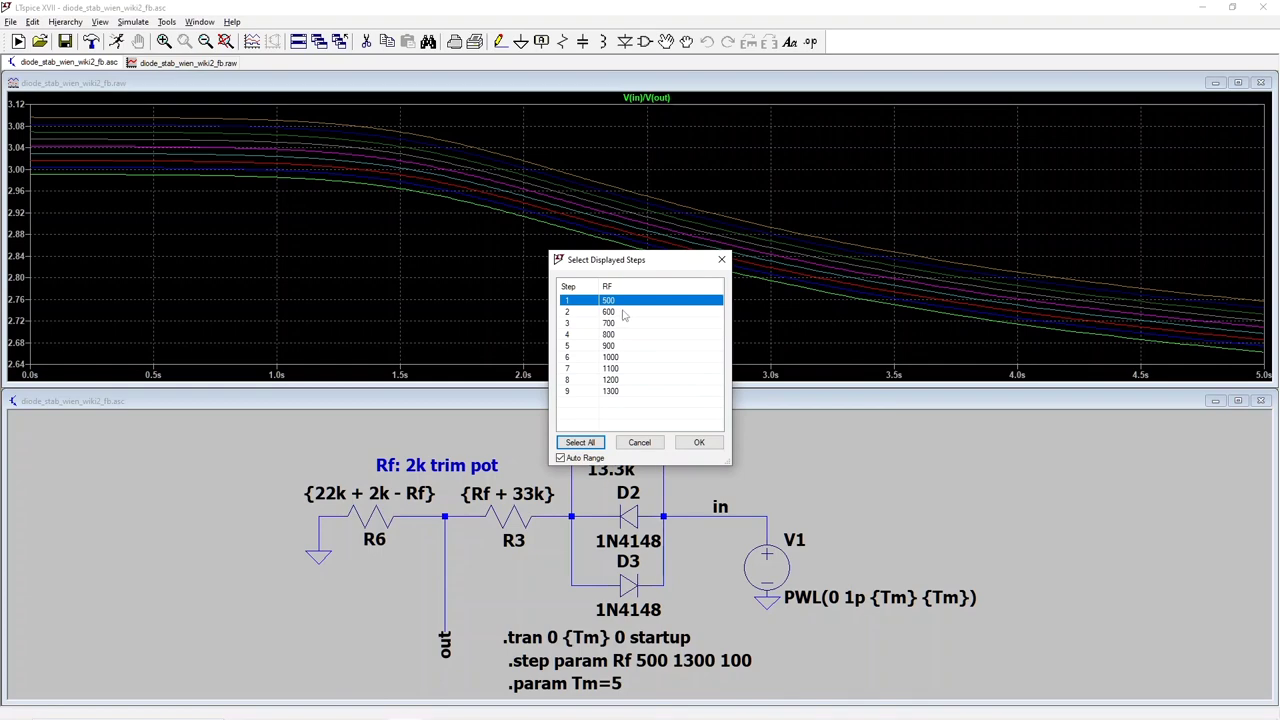
double_click(622, 302)
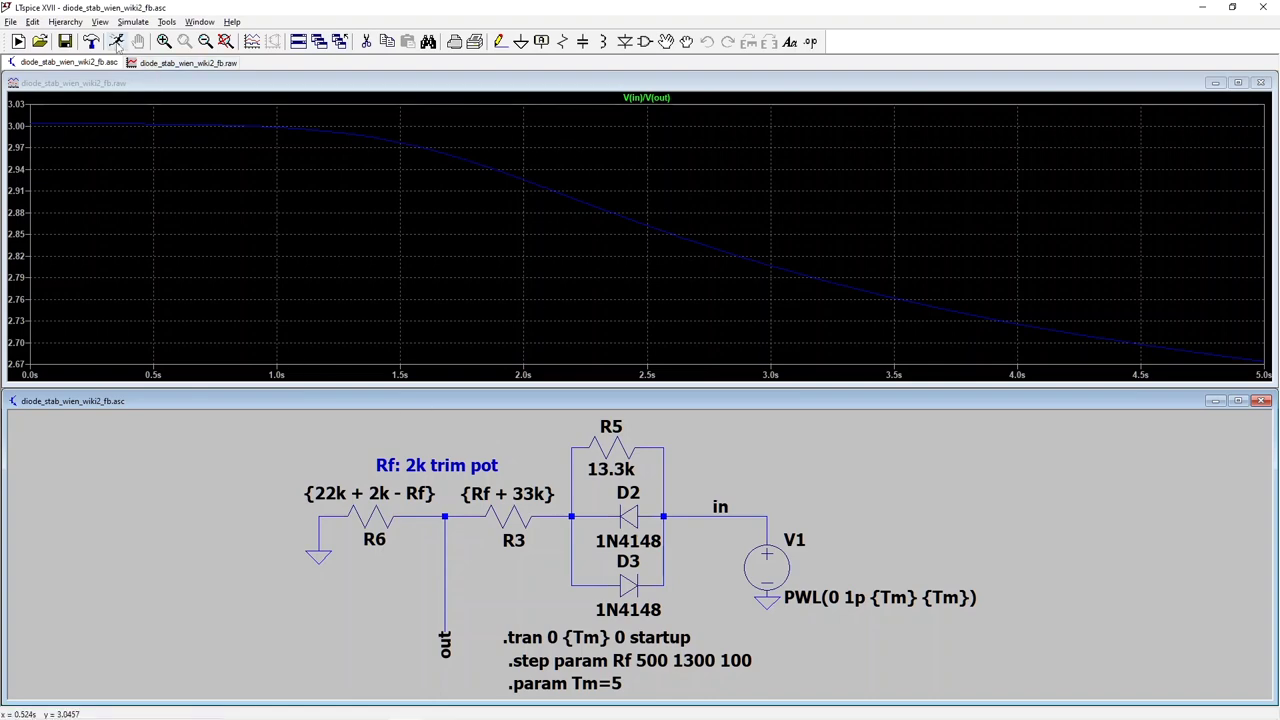
left_click(117, 42)
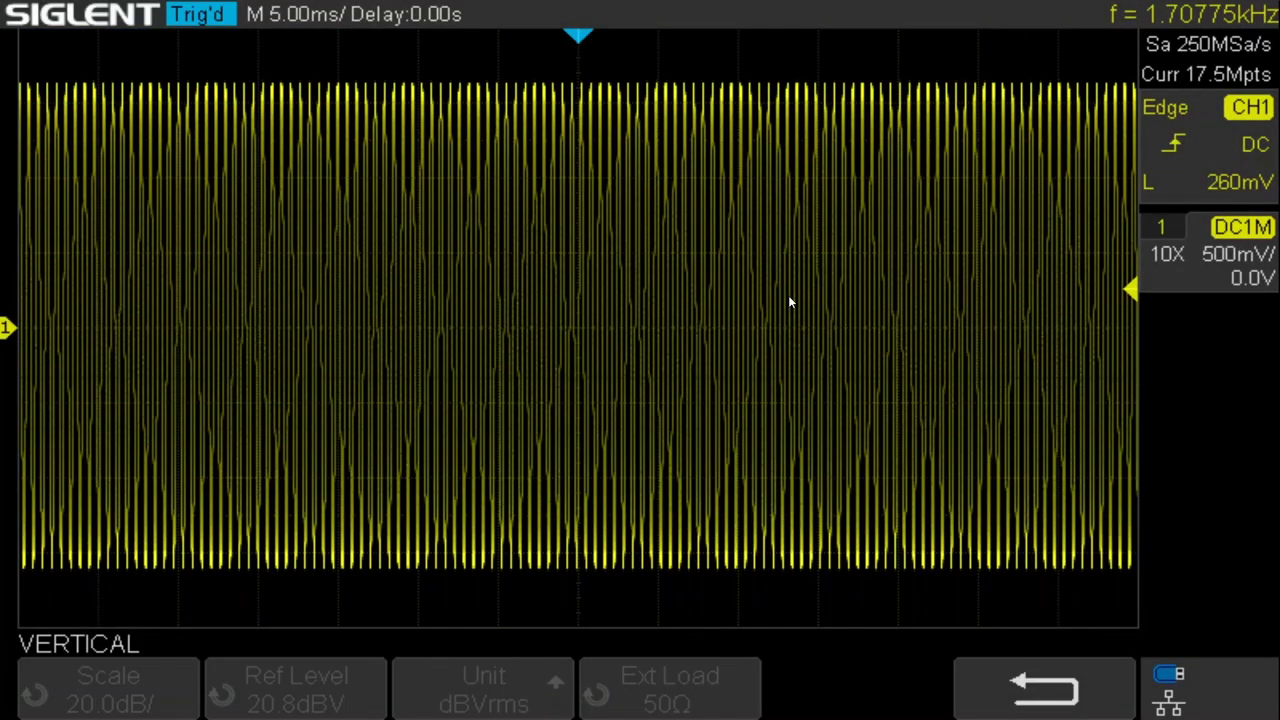
- Adjust the CH1 vertical scale knob to 1.00 V/div
scroll(790, 300, "up", 4)
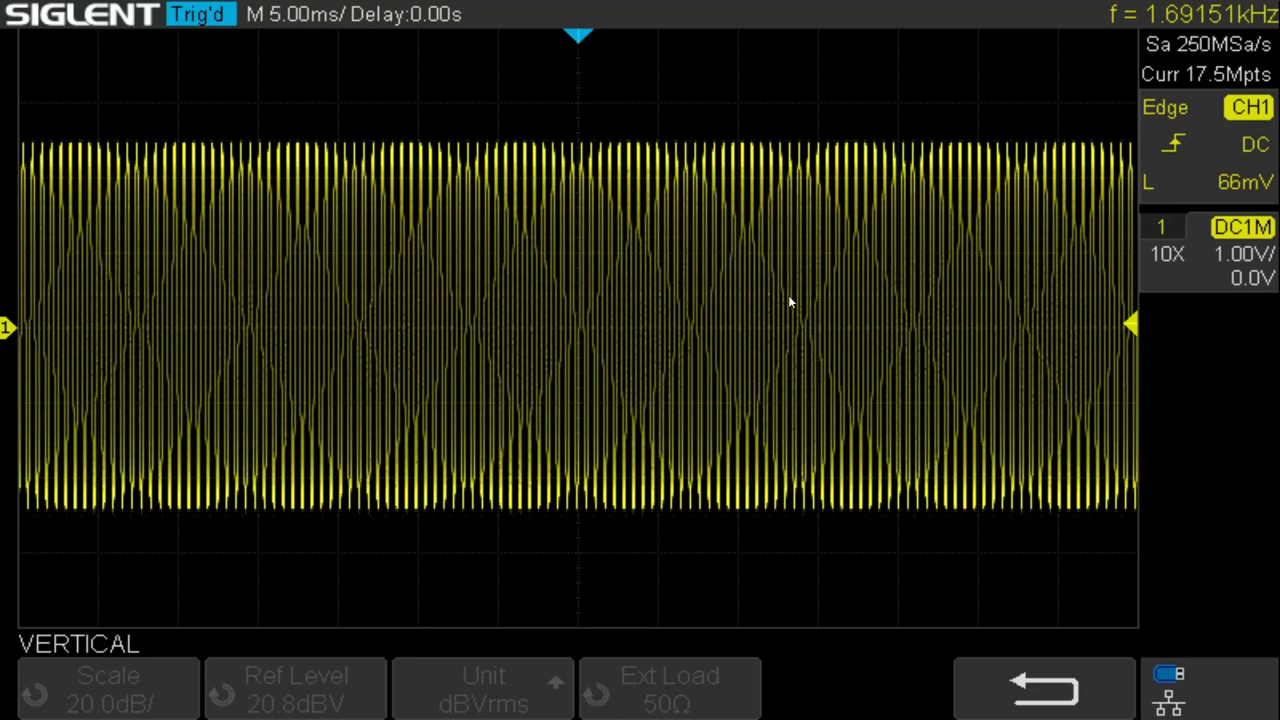
- Turn the timebase down from 5.00 ms/div to 500 us/div to resolve individual sine cycles
scroll(788, 295, "up", 1)
scroll(788, 295, "up", 3)
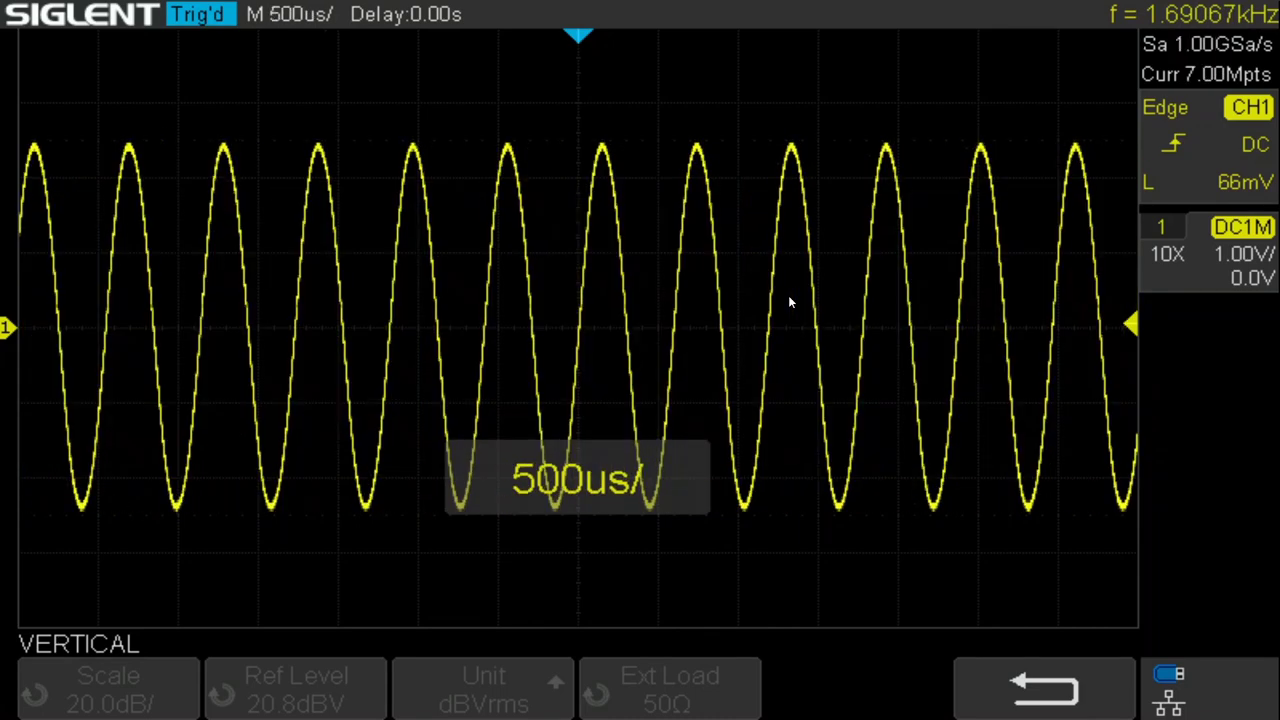